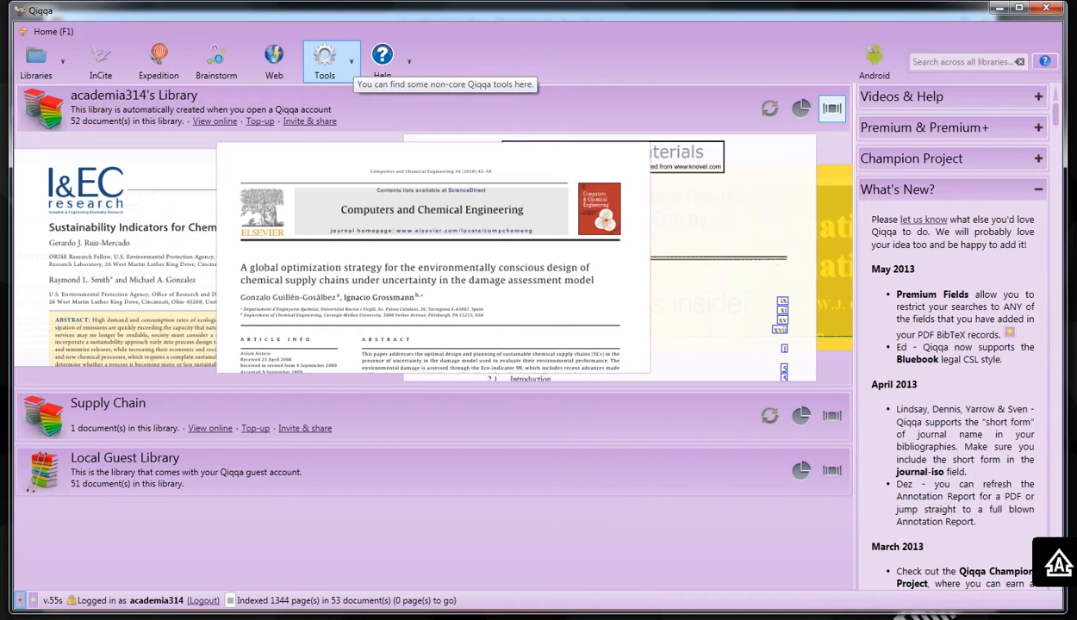
Review the program's configuration settings from proxy support down to the support functions, and close the configuration without changes
left_click(324, 60)
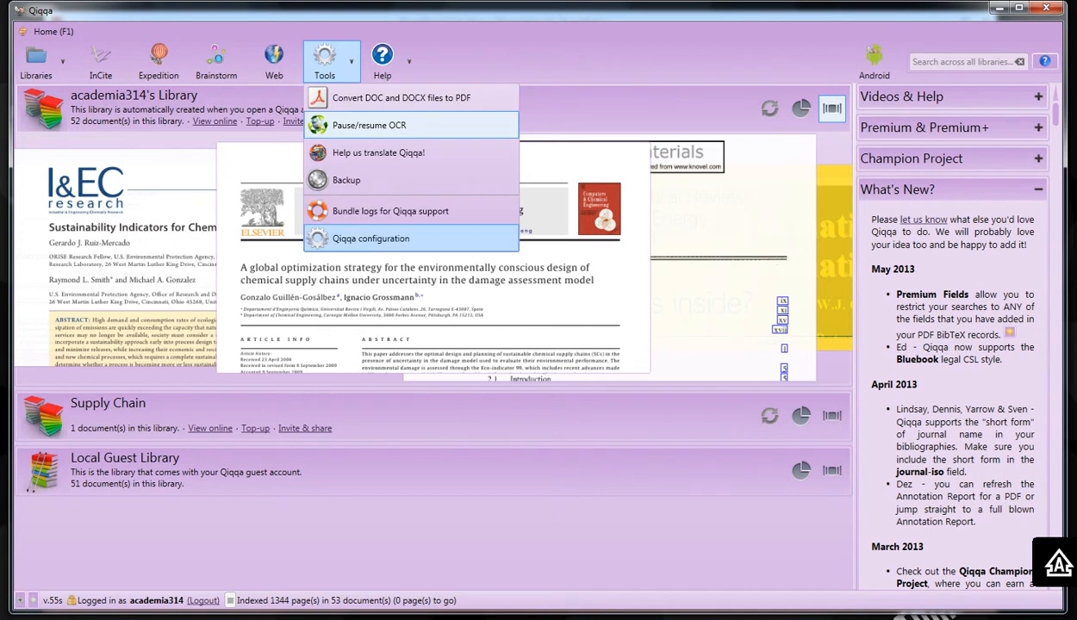
left_click(371, 239)
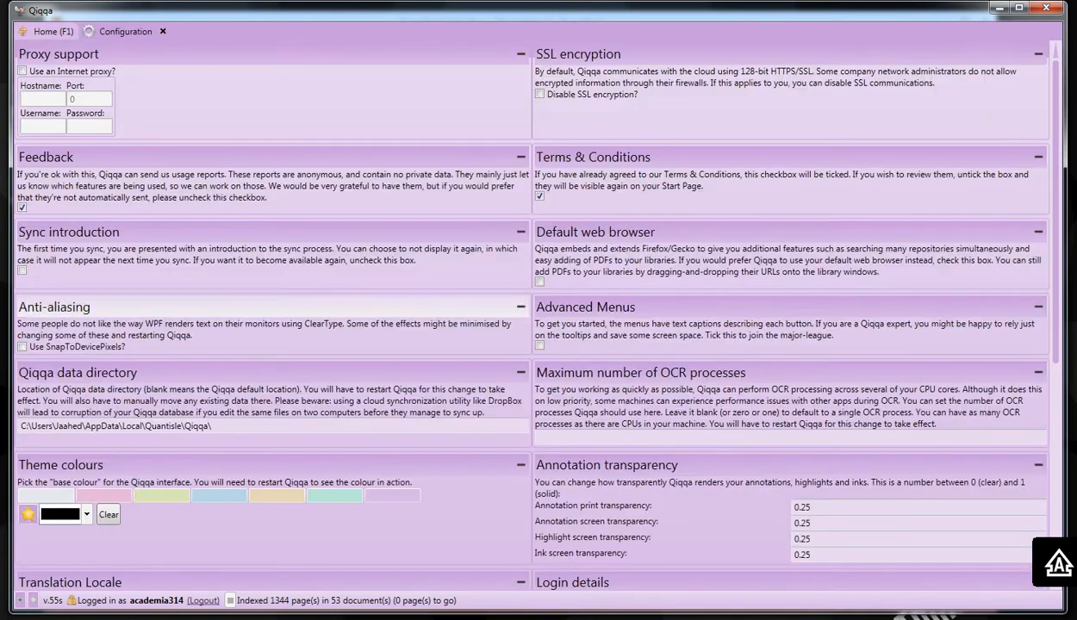
scroll(524, 309, "down", 9)
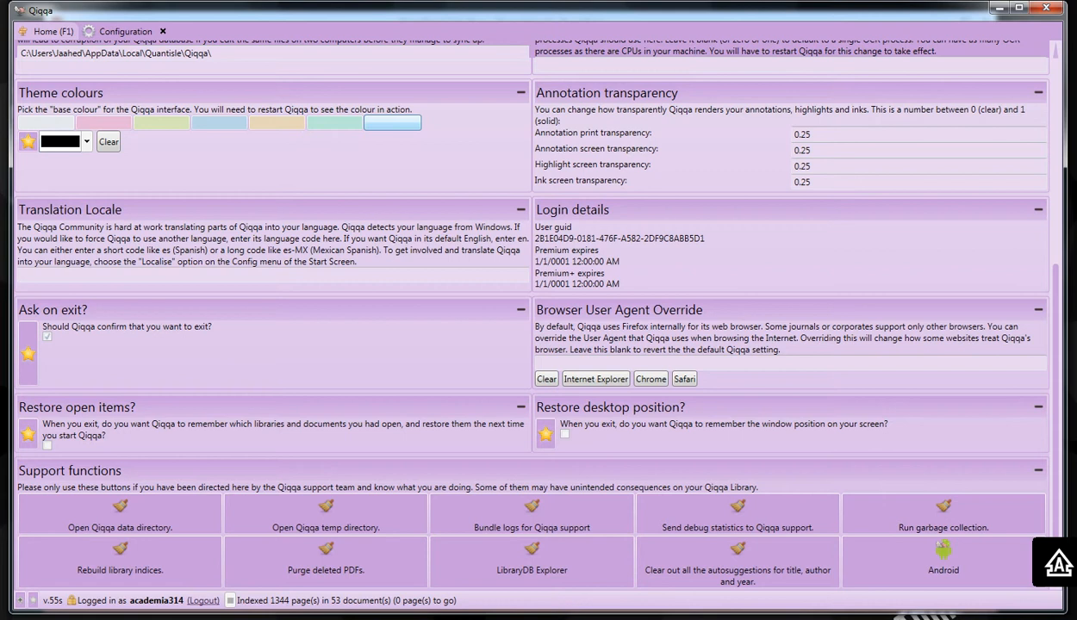
scroll(326, 552, "down", 1)
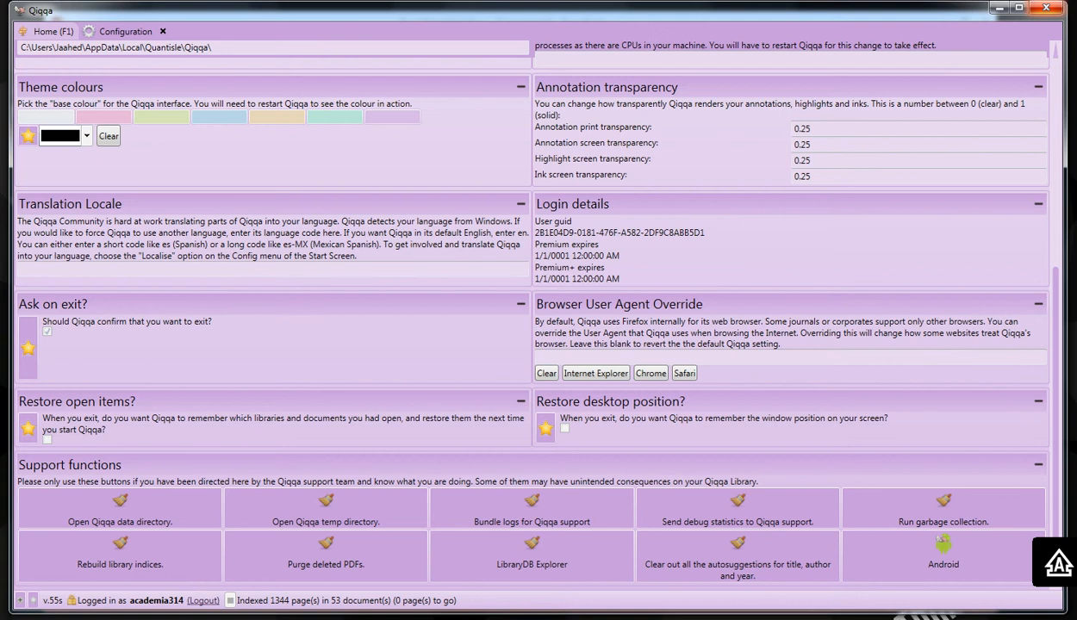
scroll(531, 311, "up", 5)
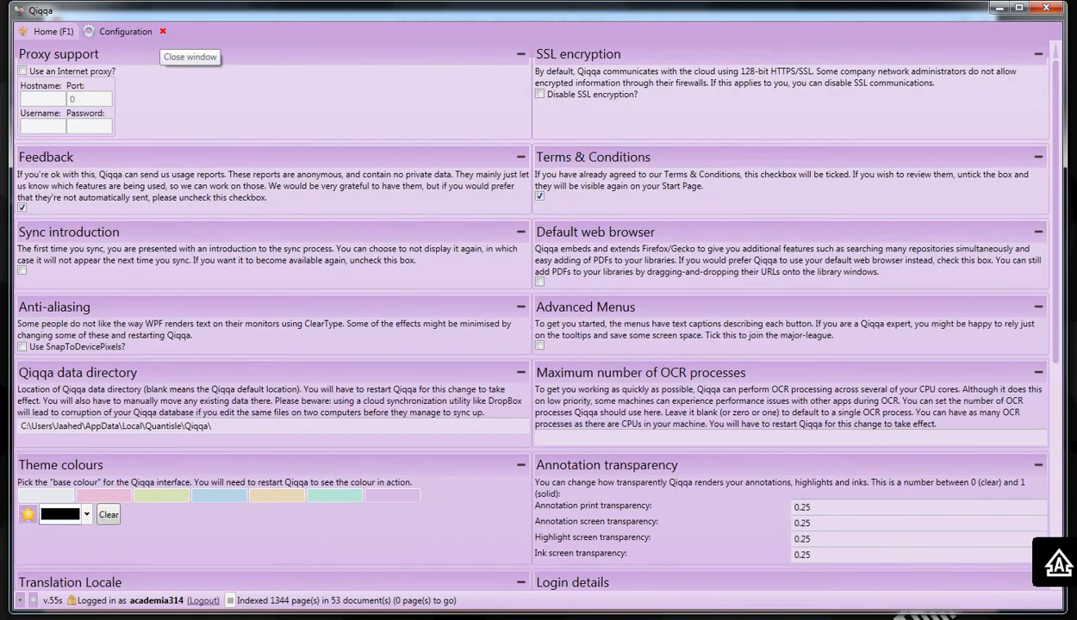
left_click(162, 31)
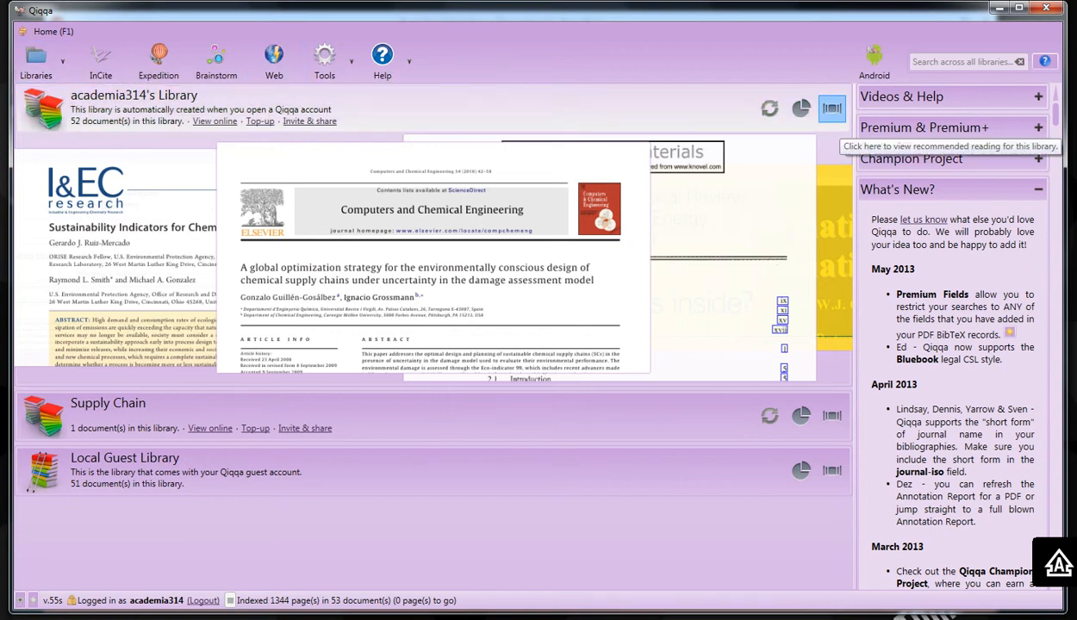
Hide the recommended reading of the library created automatically with the account, and open that library
left_click(831, 107)
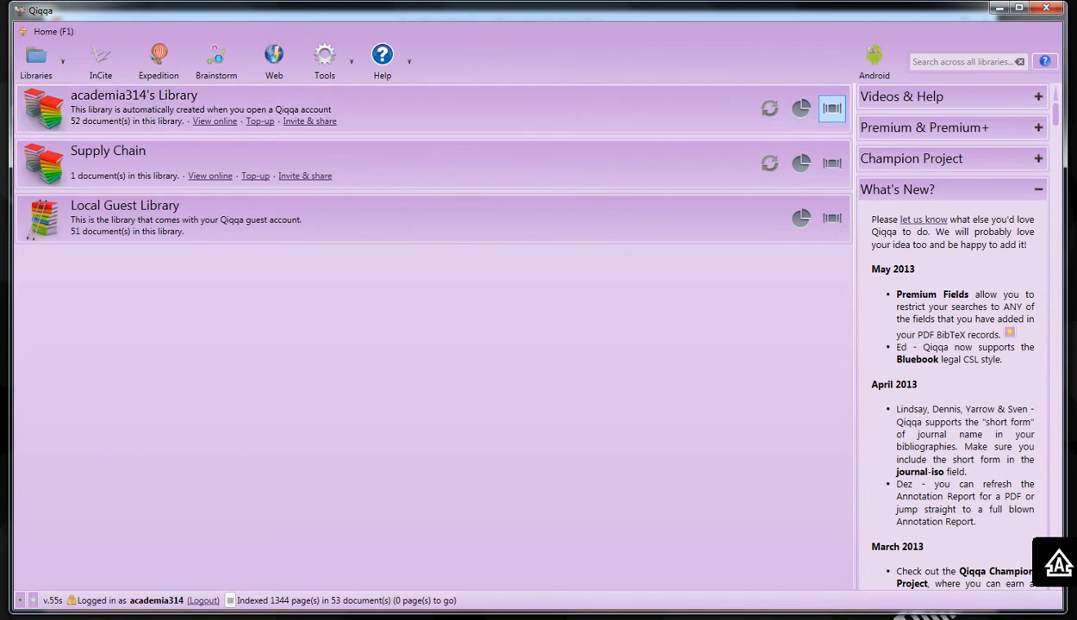
left_click(61, 64)
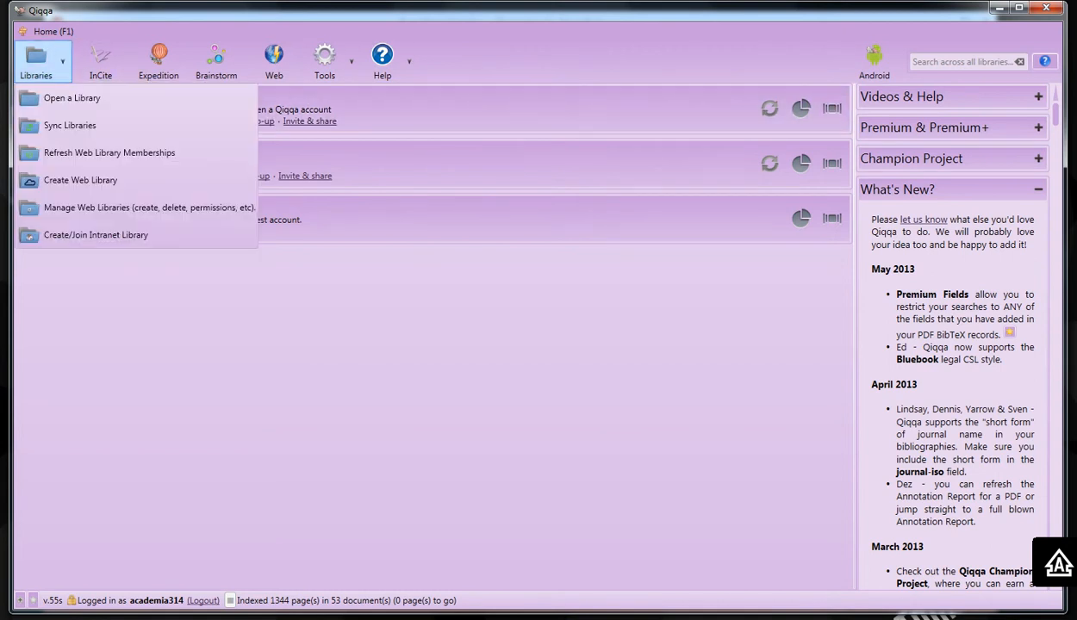
left_click(73, 100)
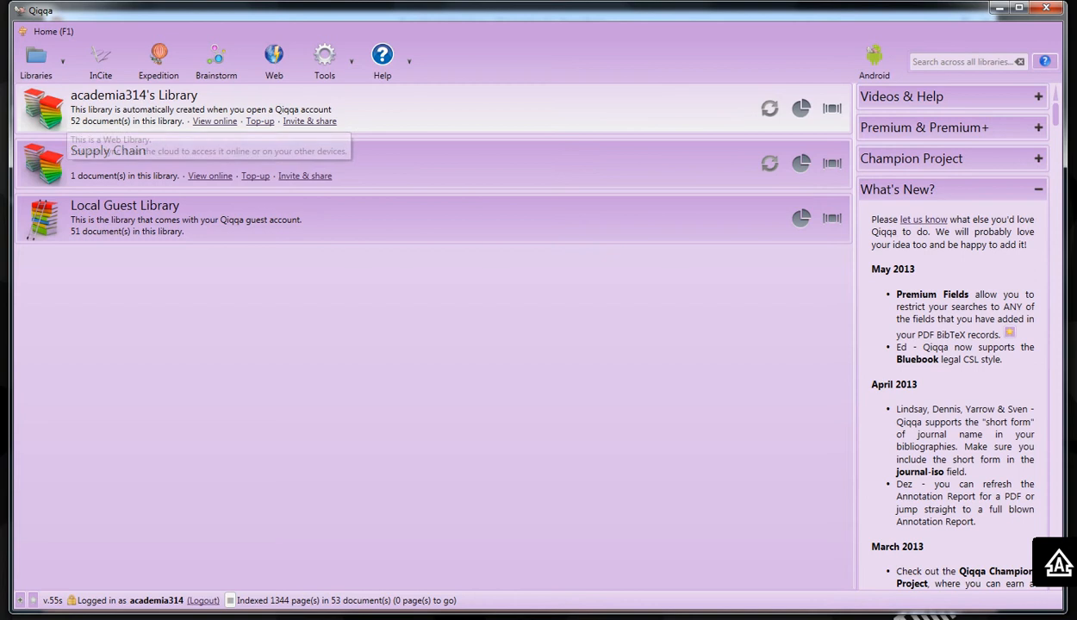
left_click(66, 109)
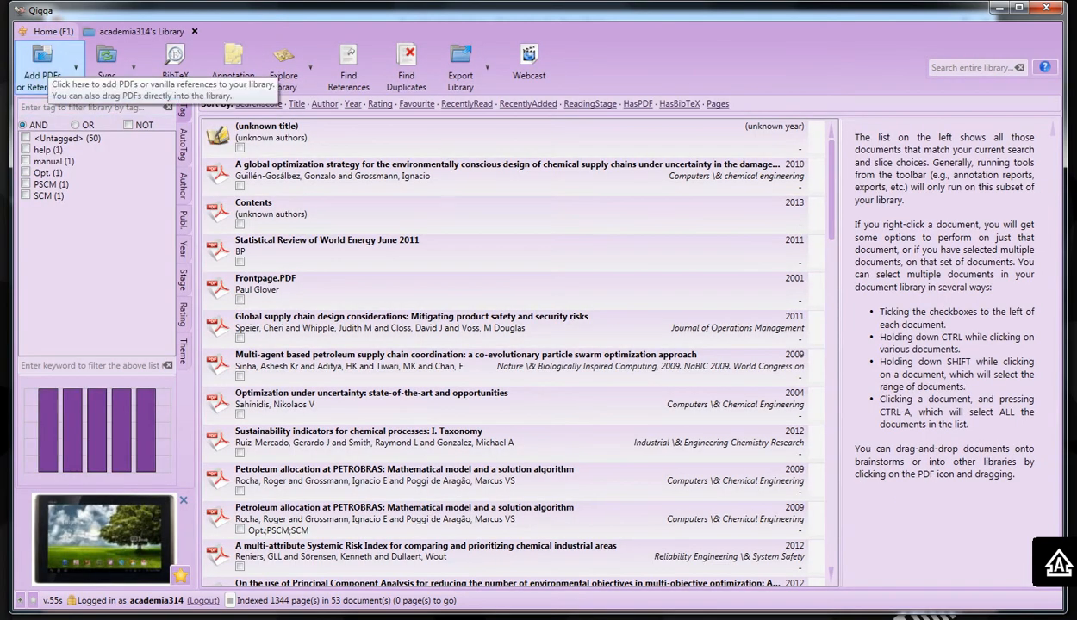
left_click(43, 62)
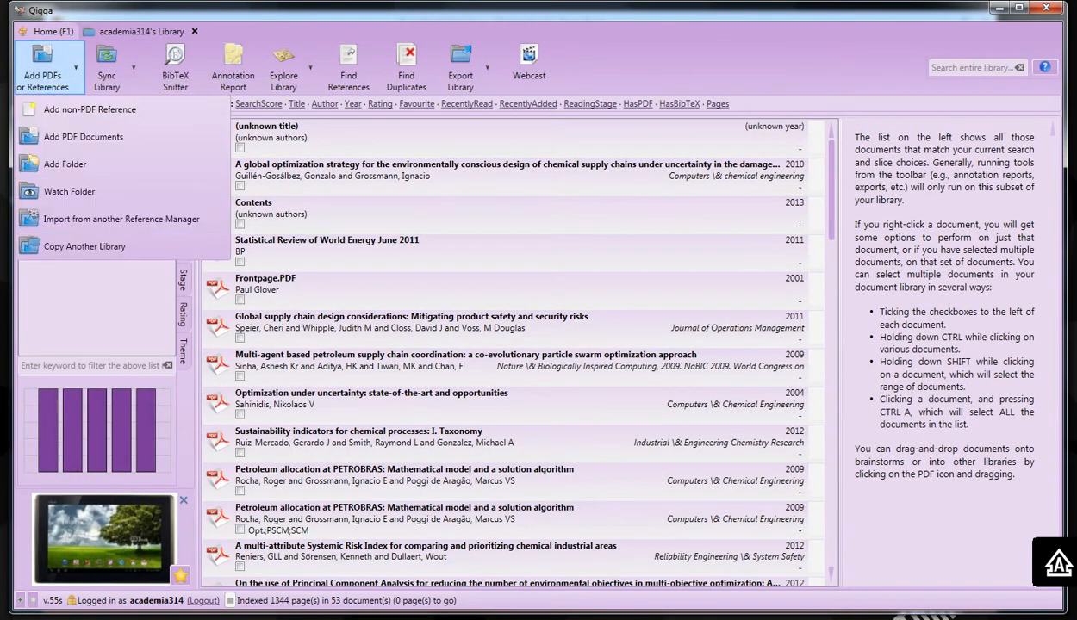
left_click(43, 62)
left_click(43, 62)
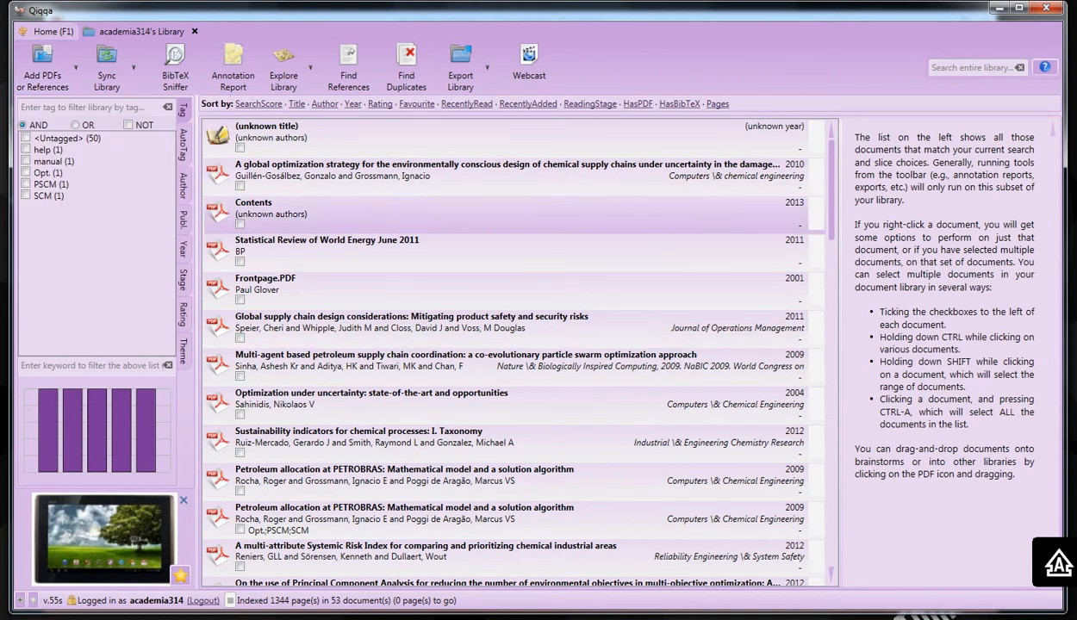
Examine the reference metadata of "A global optimization strategy for the environmentally conscious design of chemical supply chains" in the separate BibTeX Editor, and close it
left_click(241, 186)
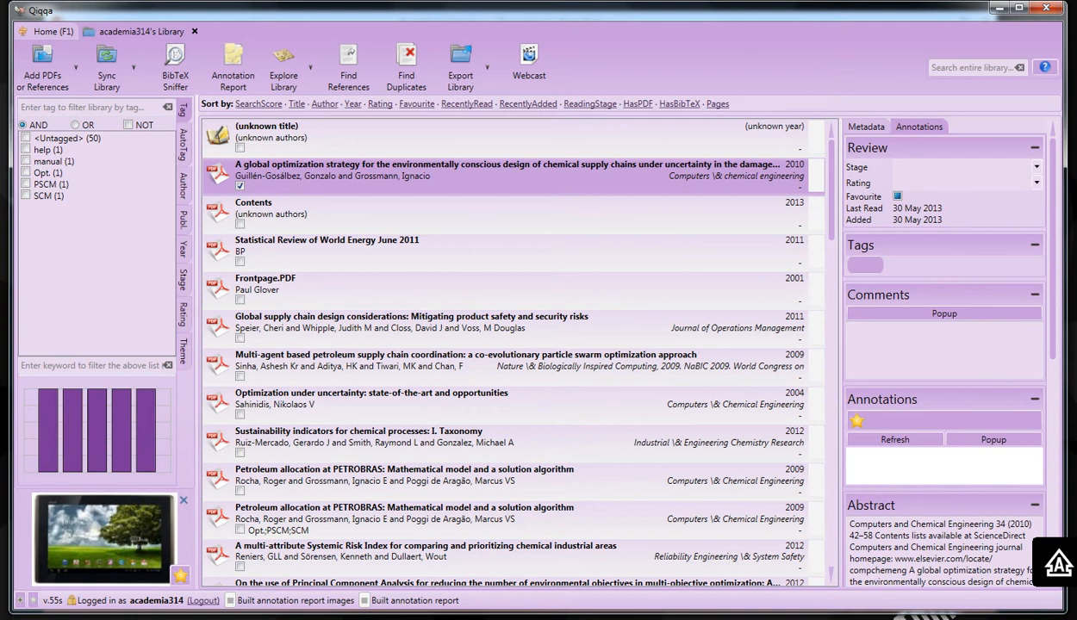
left_click(866, 126)
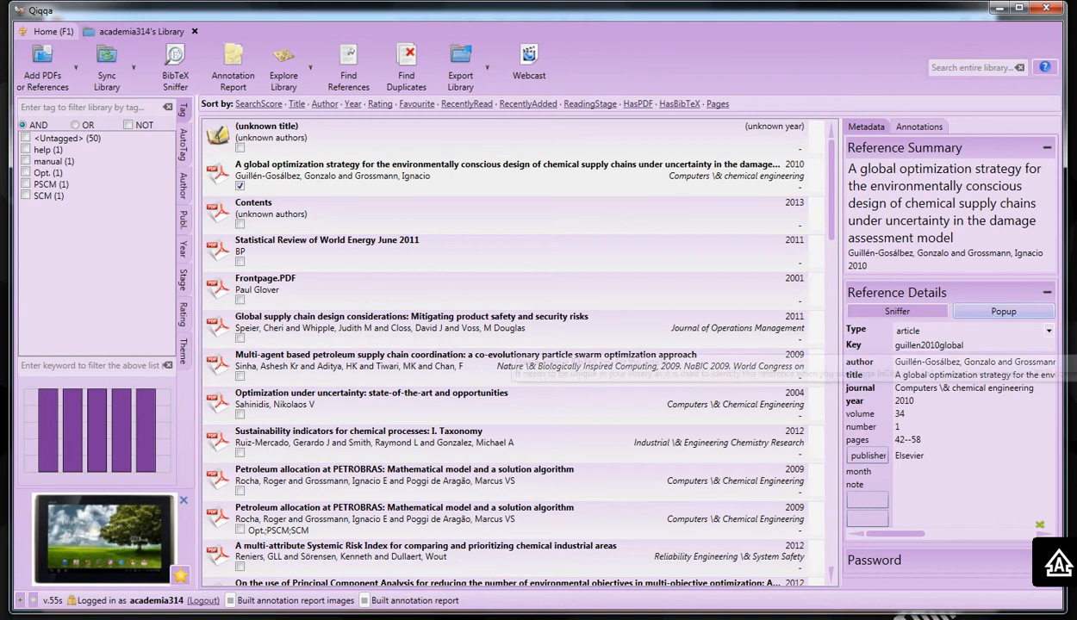
left_click(1004, 311)
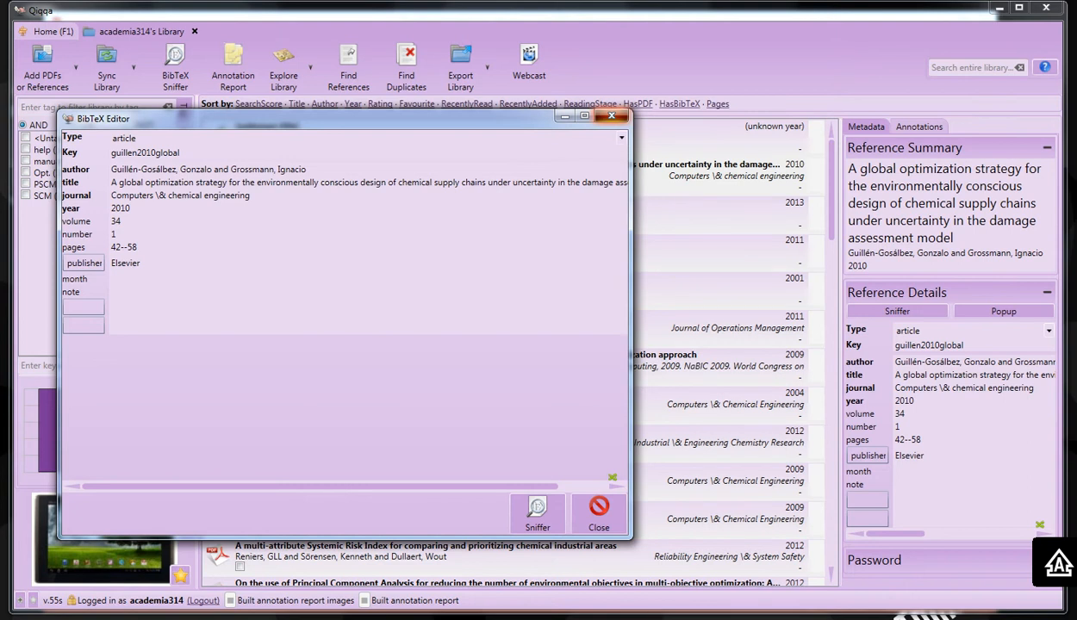
left_click(611, 115)
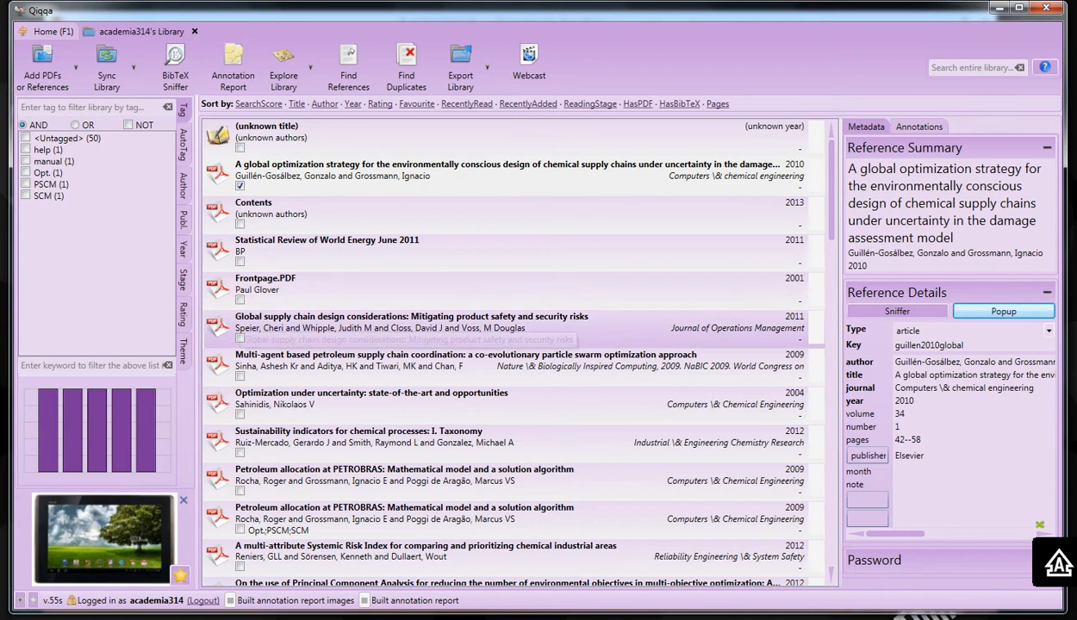
Open the paper "Global supply chain design considerations: Mitigating product safety and security risks" and start the BibTeX Sniffer from its reference metadata
double_click(241, 317)
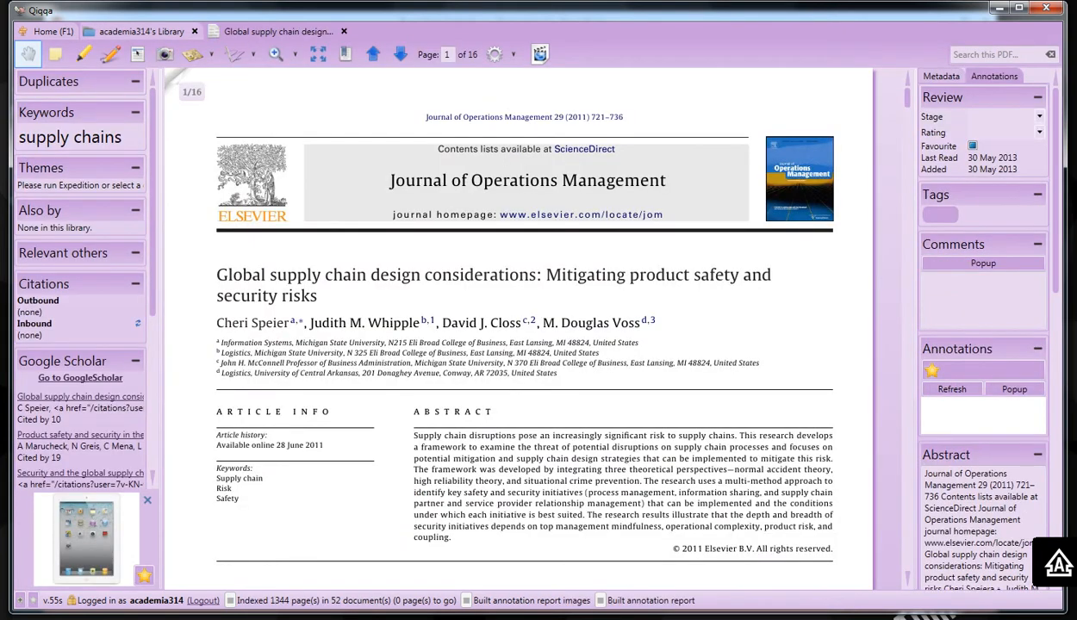
left_click(941, 76)
left_click(954, 261)
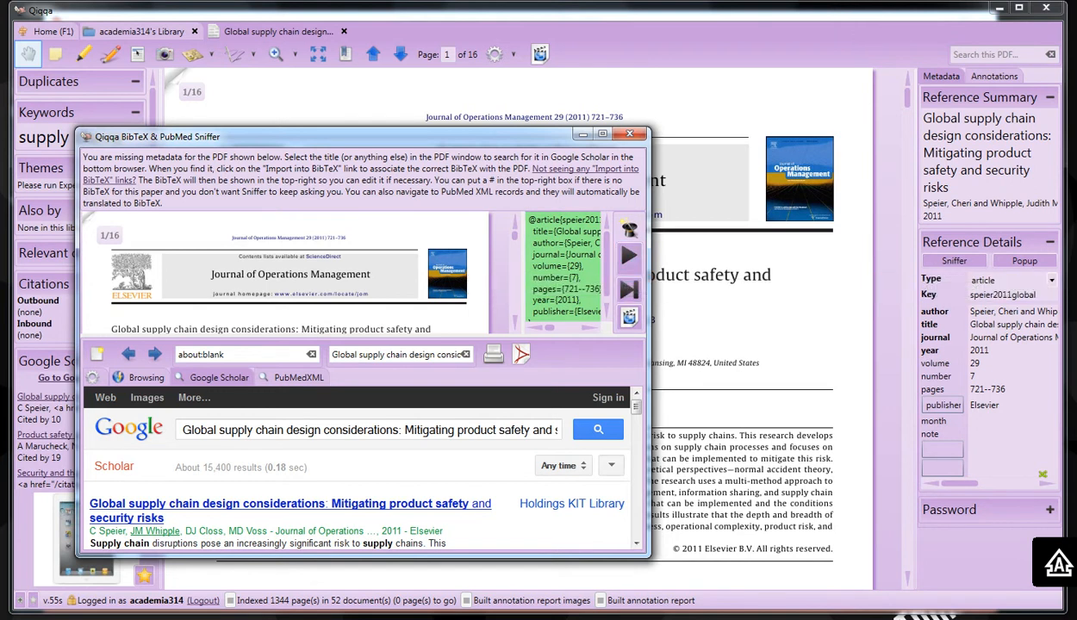
Import the BibTeX record of the first Google Scholar result, which matches the open paper's title
scroll(635, 405, "down", 1)
scroll(362, 461, "down", 3)
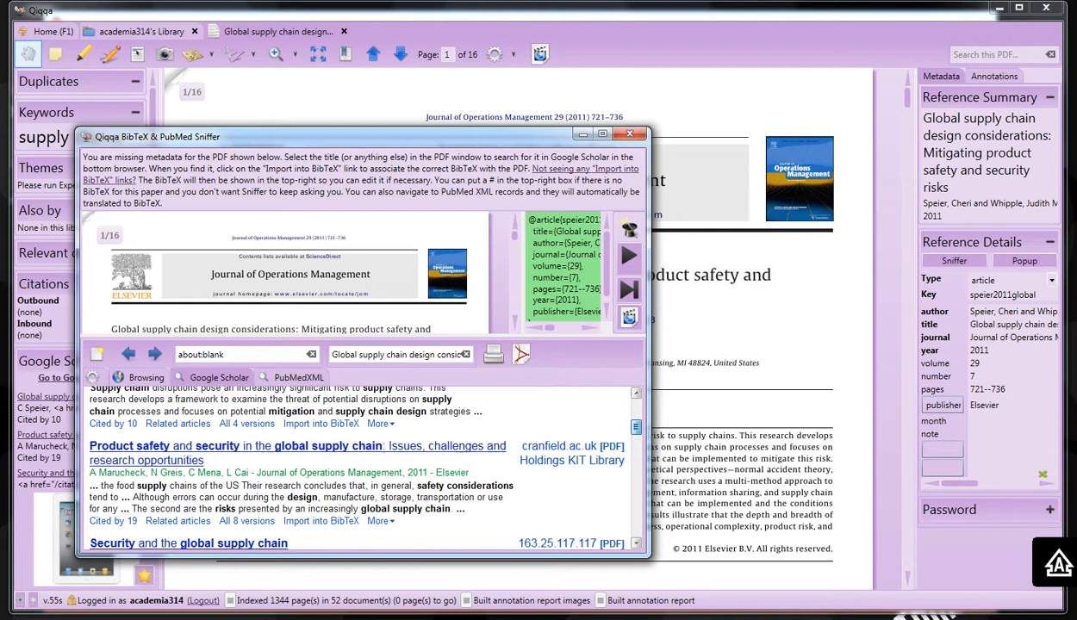
scroll(362, 461, "down", 1)
scroll(362, 461, "up", 1)
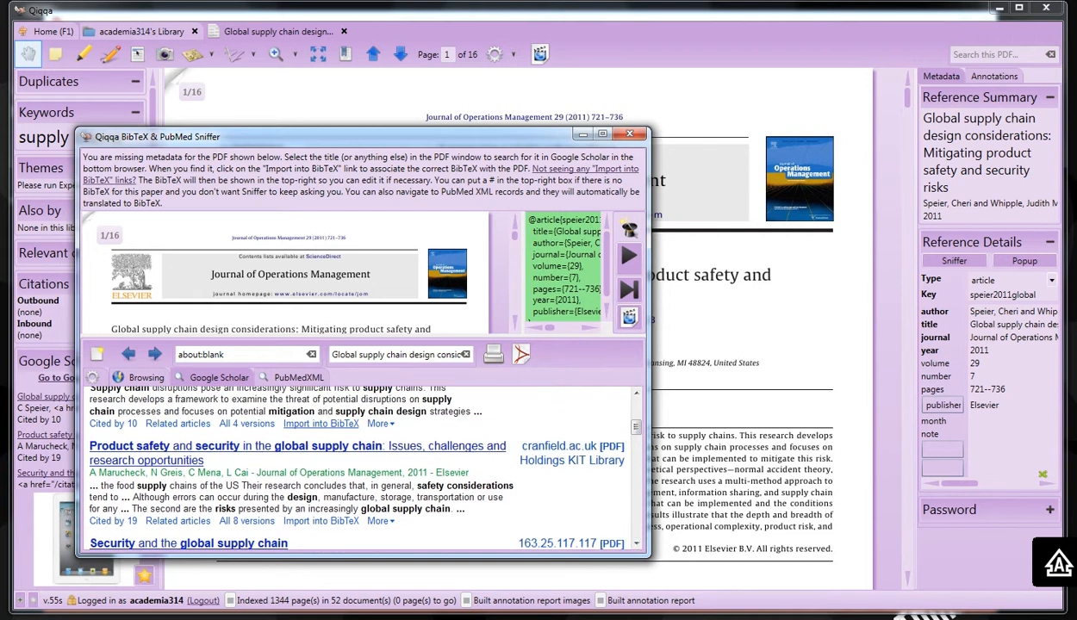
left_click(321, 423)
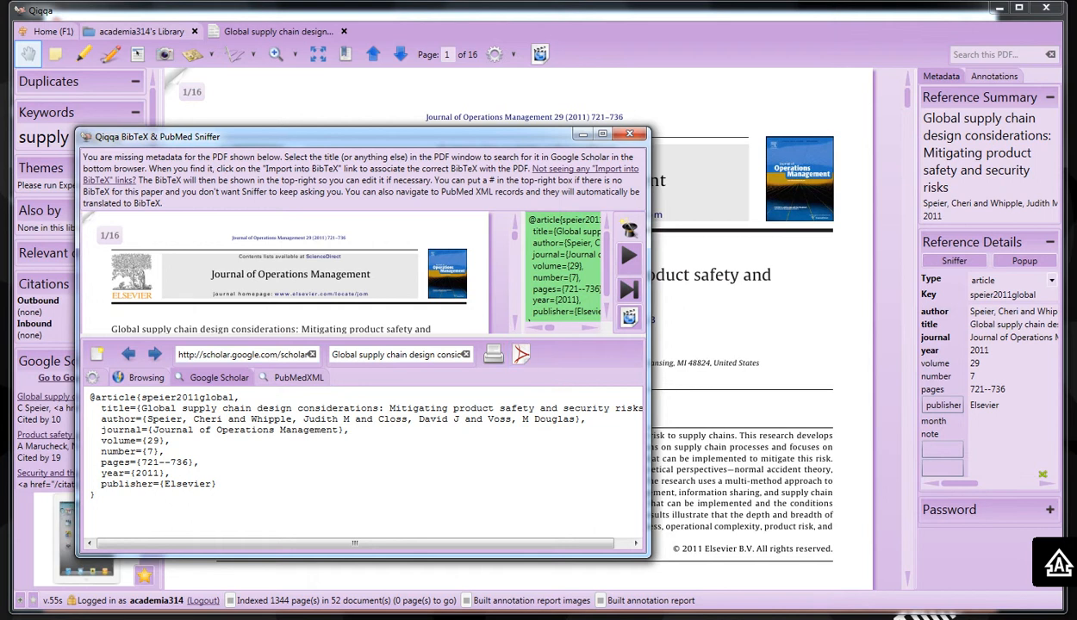
Enlarge the Sniffer window and its PDF preview, check the record's title, authors and journal against the paper, and close the Sniffer
left_click_drag(650, 558, 717, 582)
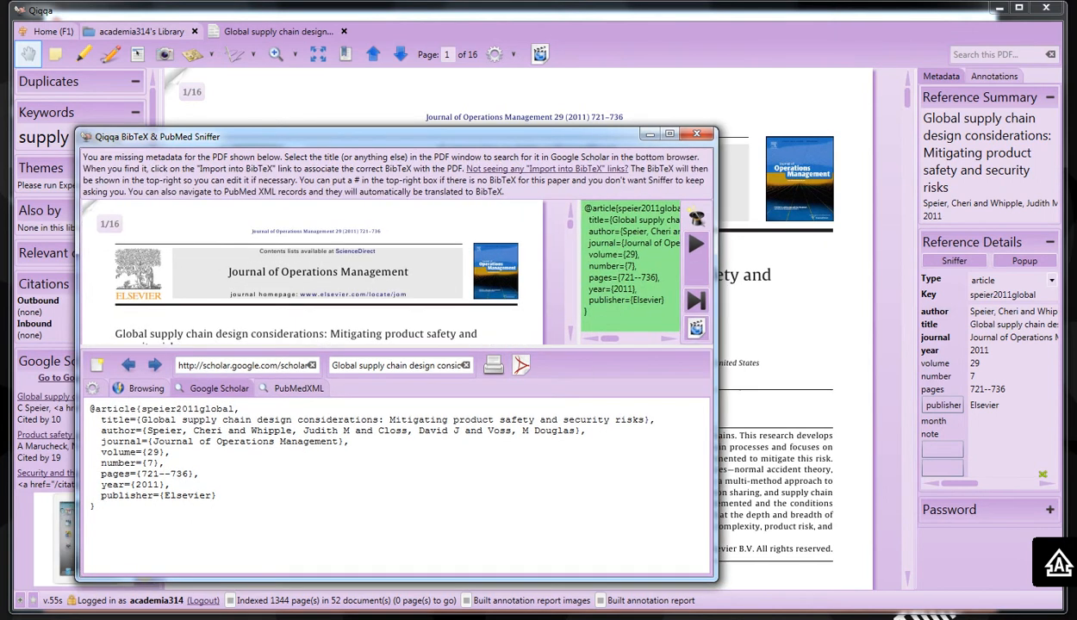
left_click_drag(396, 347, 396, 374)
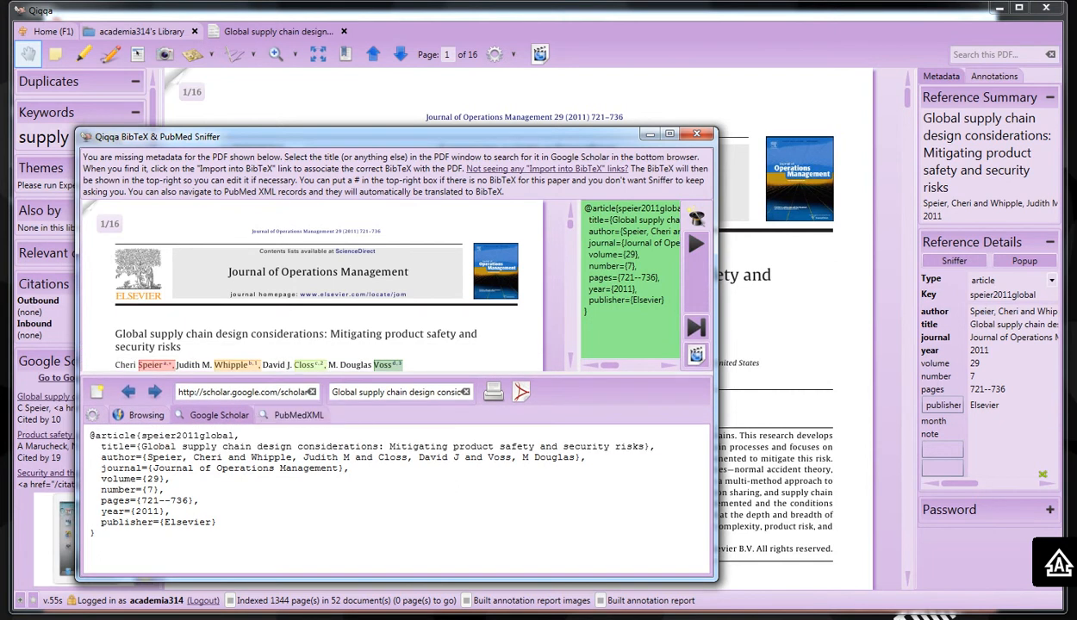
left_click_drag(140, 446, 475, 446)
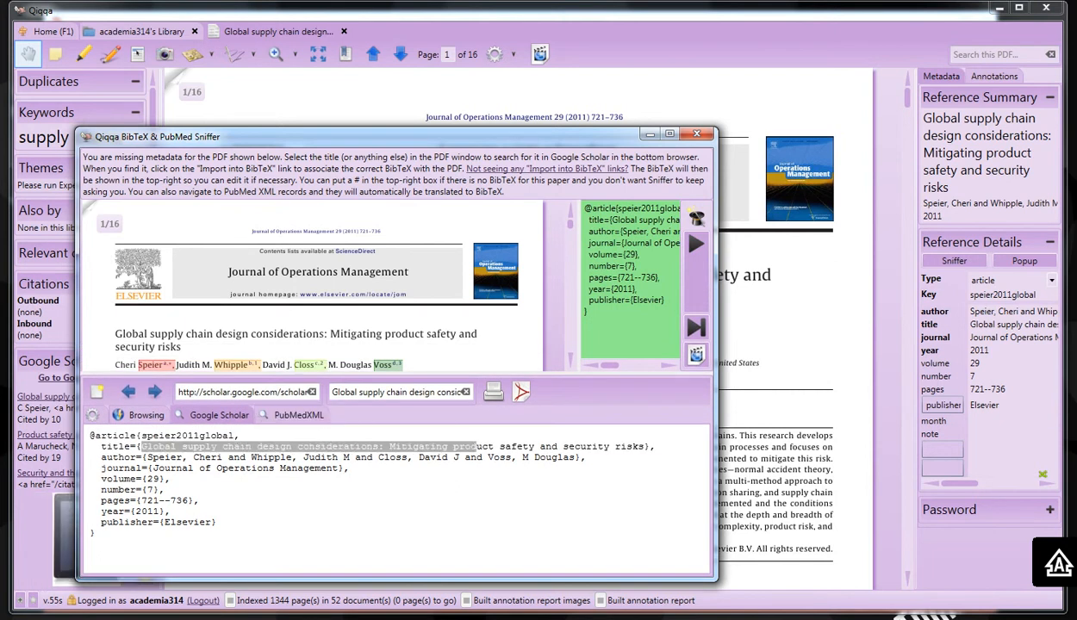
left_click_drag(170, 458, 222, 457)
left_click_drag(157, 468, 231, 468)
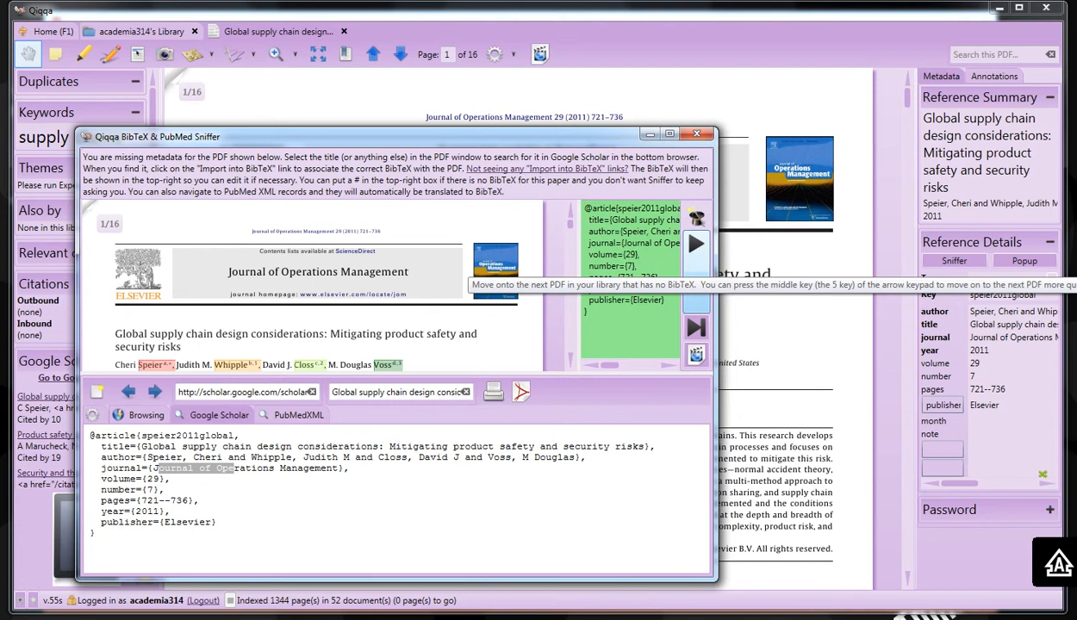
left_click(499, 504)
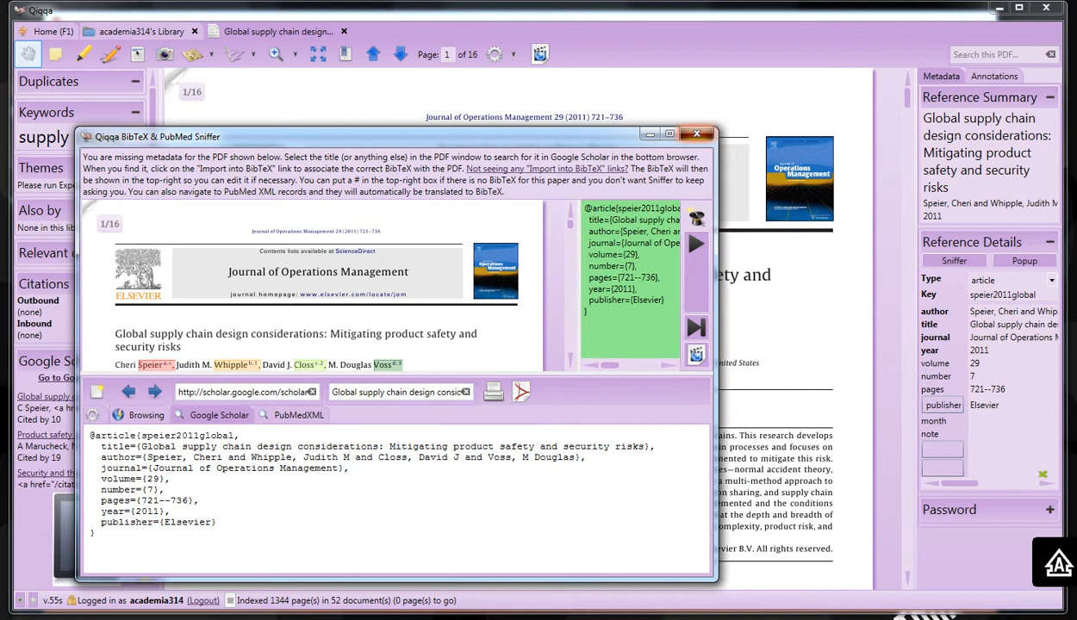
left_click(696, 133)
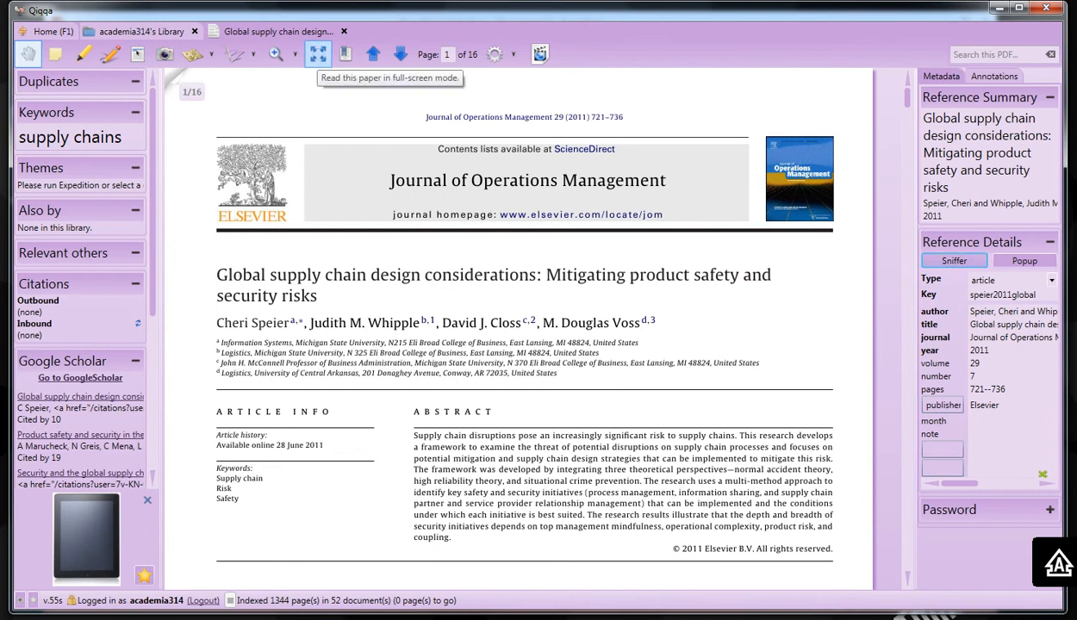
View the paper in full-screen mode, restore the normal view and zoom to 1 page across
left_click(317, 54)
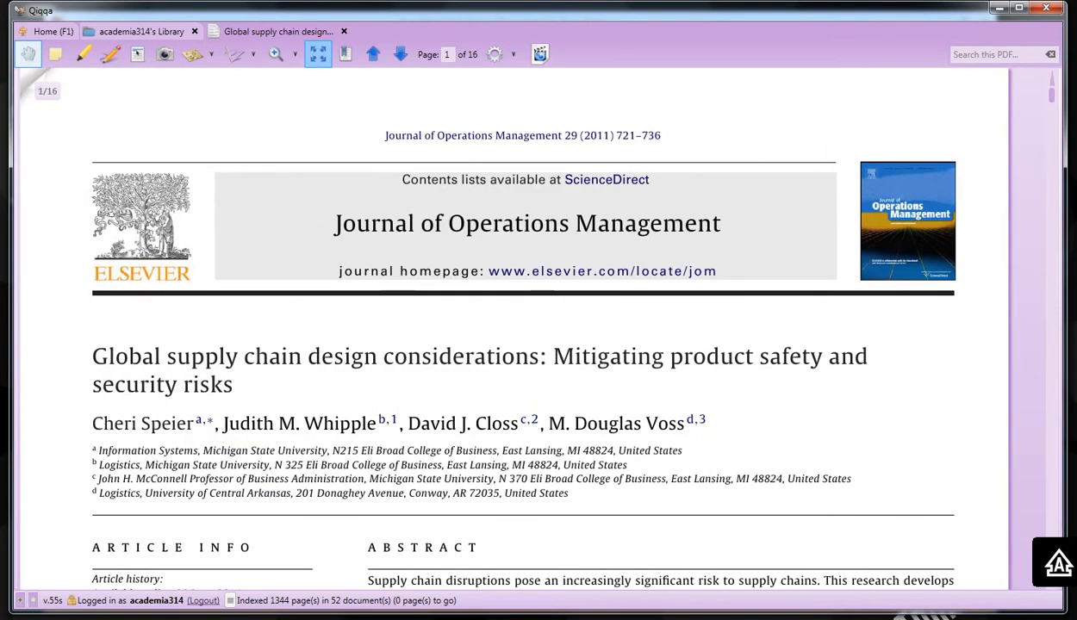
left_click(318, 53)
left_click(277, 54)
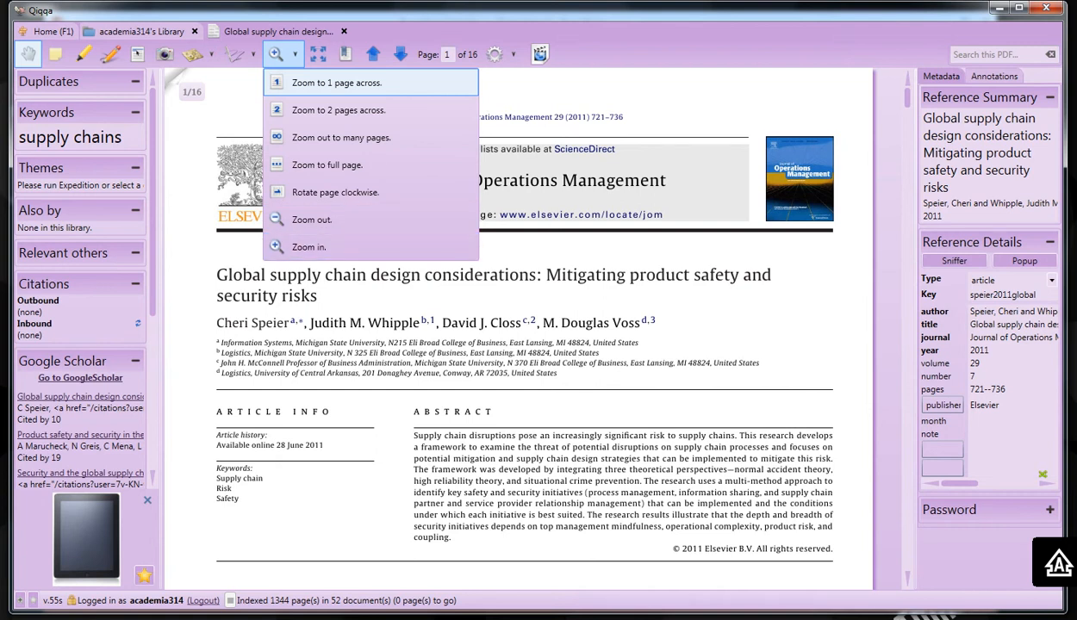
left_click(336, 83)
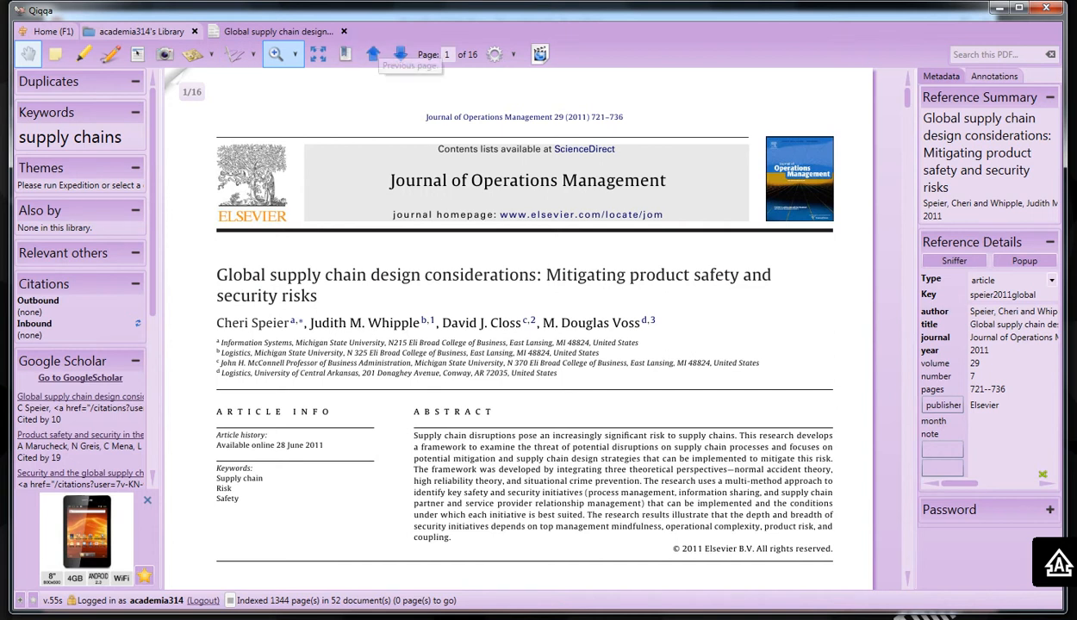
Show the supply chain paper's review and annotation details and close the paper
left_click(994, 76)
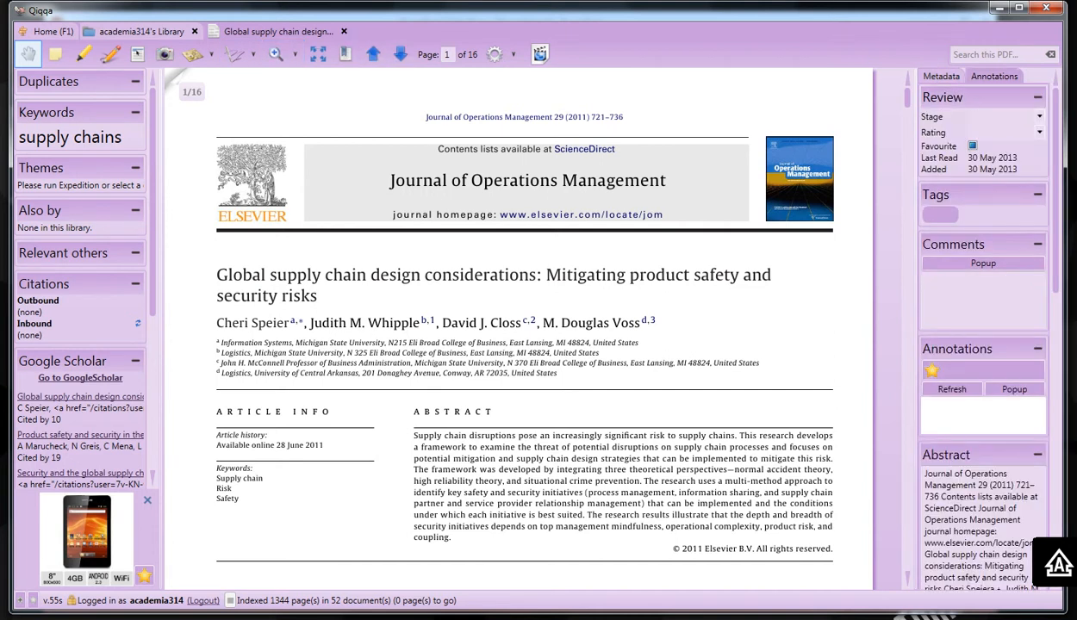
left_click(344, 31)
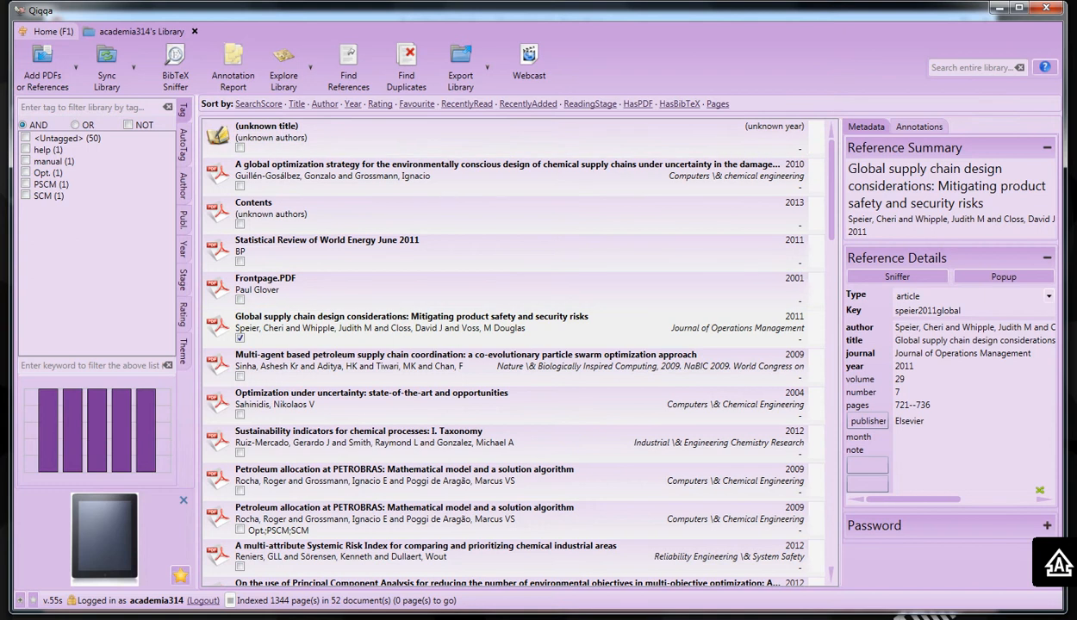
Filter the library by the SCM tag and show the annotation details of the paper "Petroleum allocation at PETROBRAS"
left_click(27, 195)
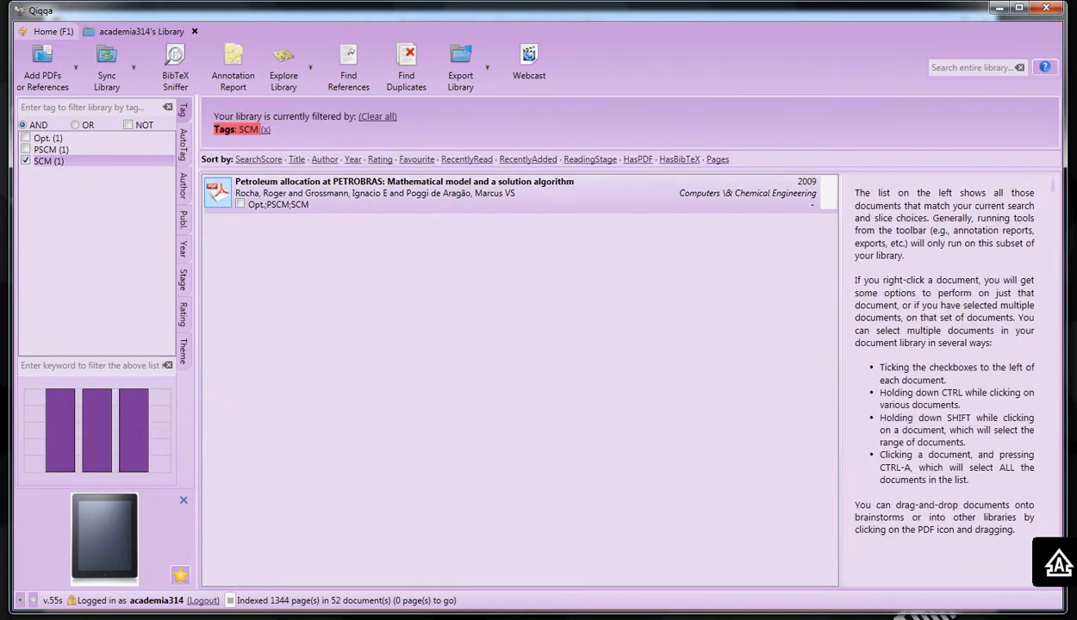
mouse_move(218, 192)
left_click(405, 195)
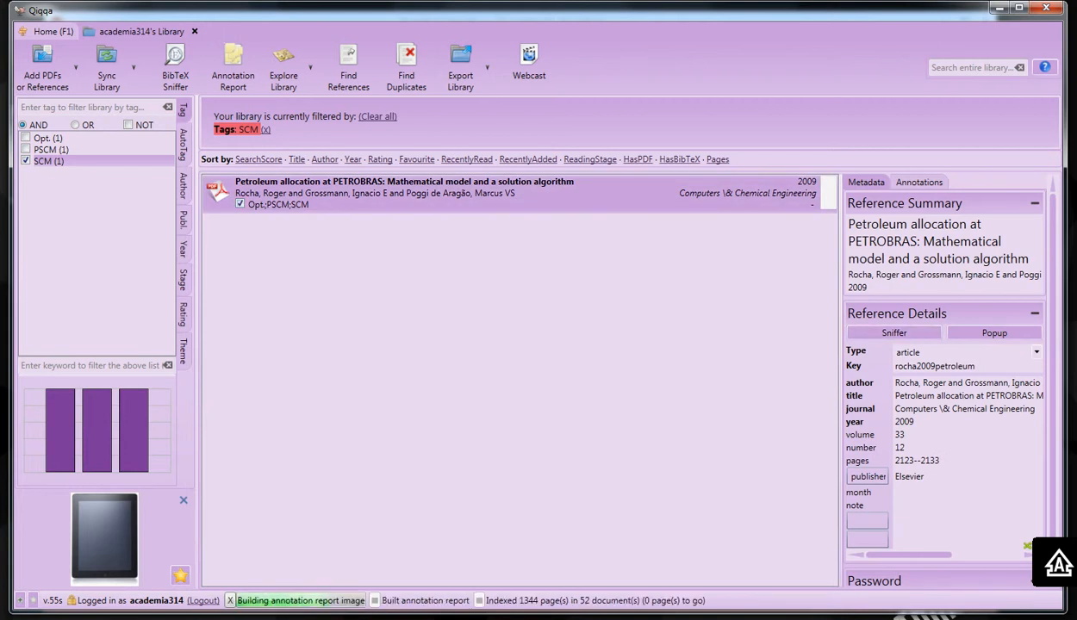
left_click(919, 183)
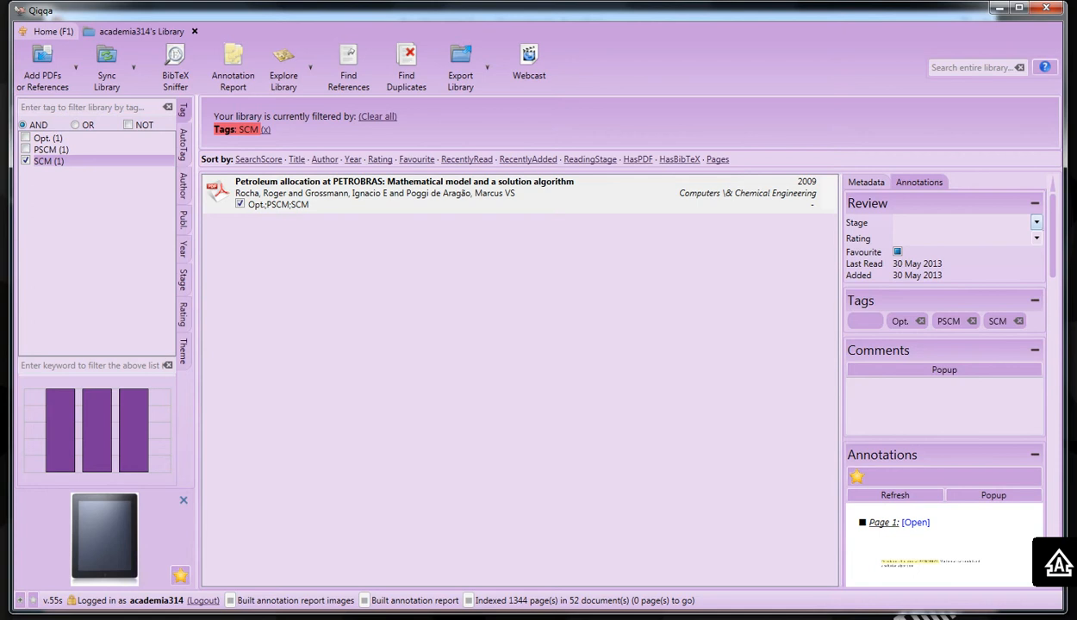
Look over the reading stage and rating options of the "Petroleum allocation at PETROBRAS" paper and mark it as a favourite
left_click(1010, 220)
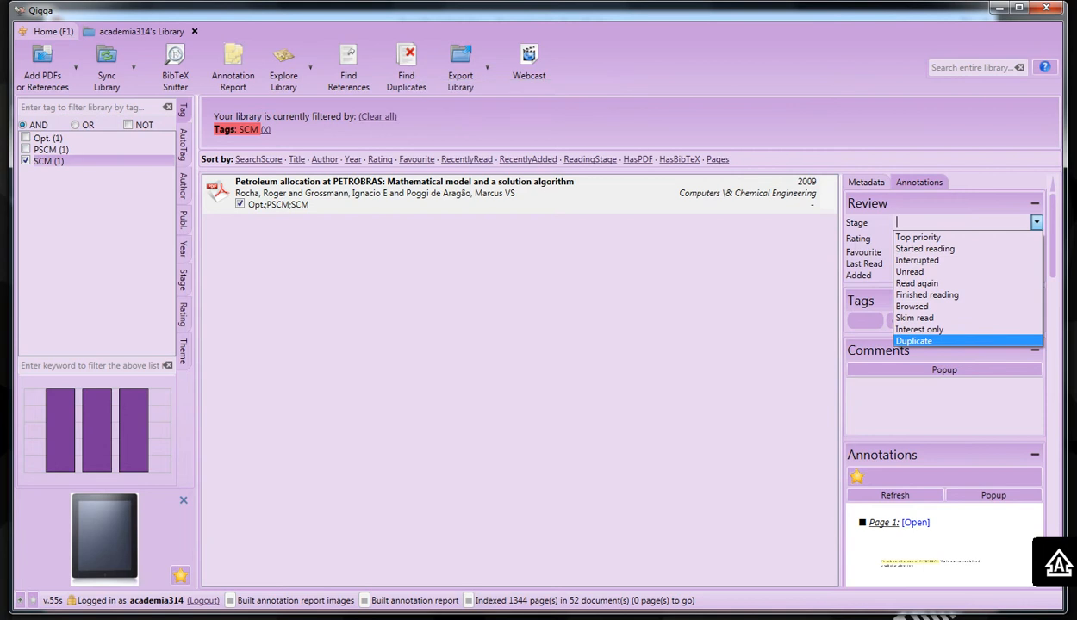
key("Escape")
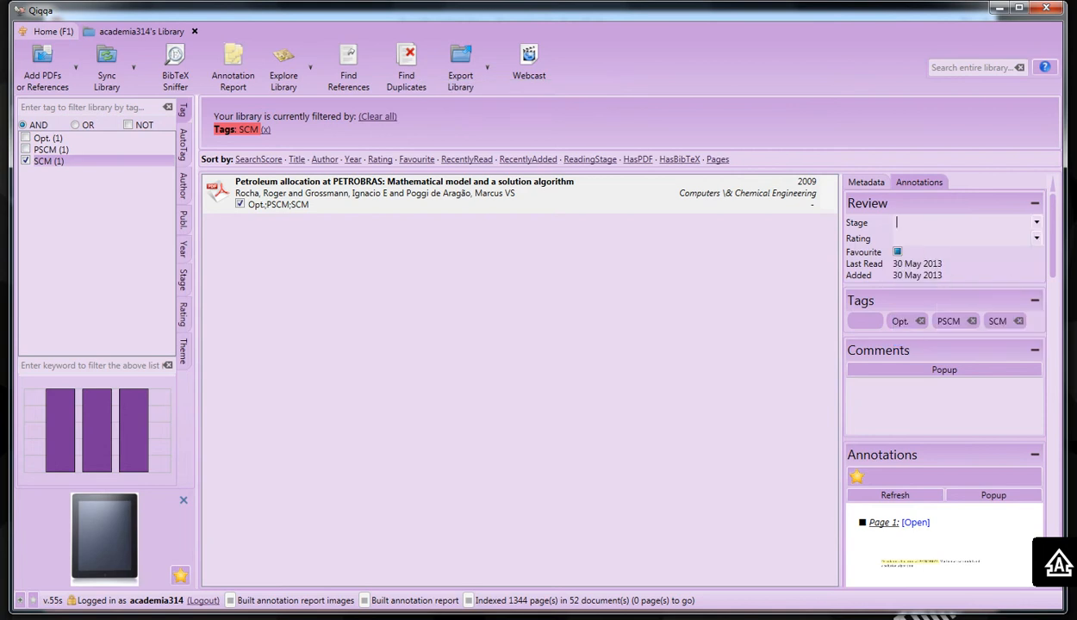
left_click(1037, 239)
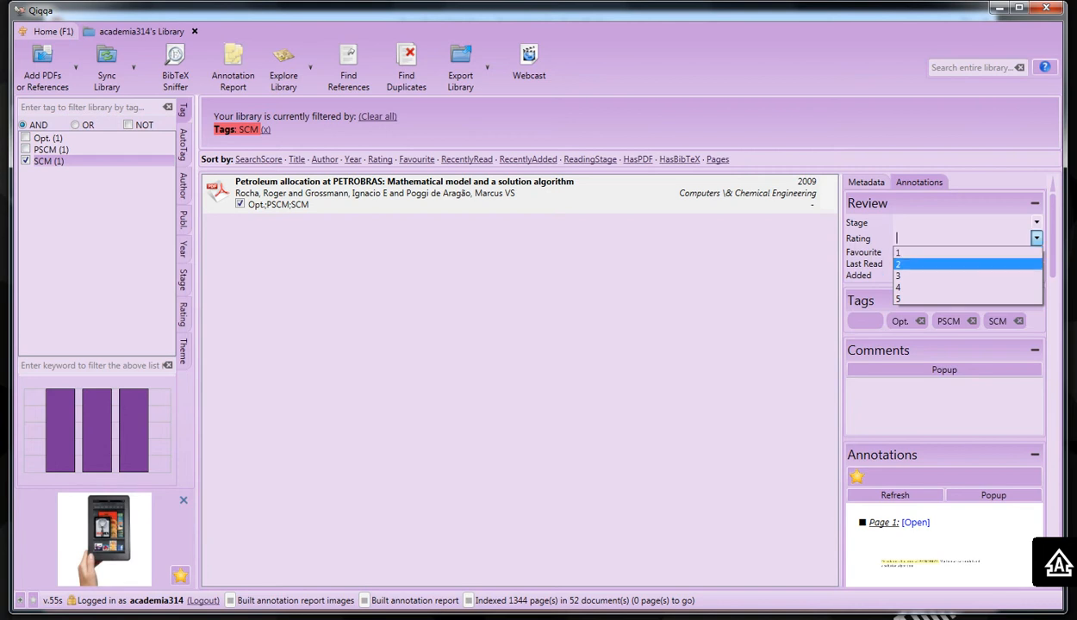
left_click(1036, 239)
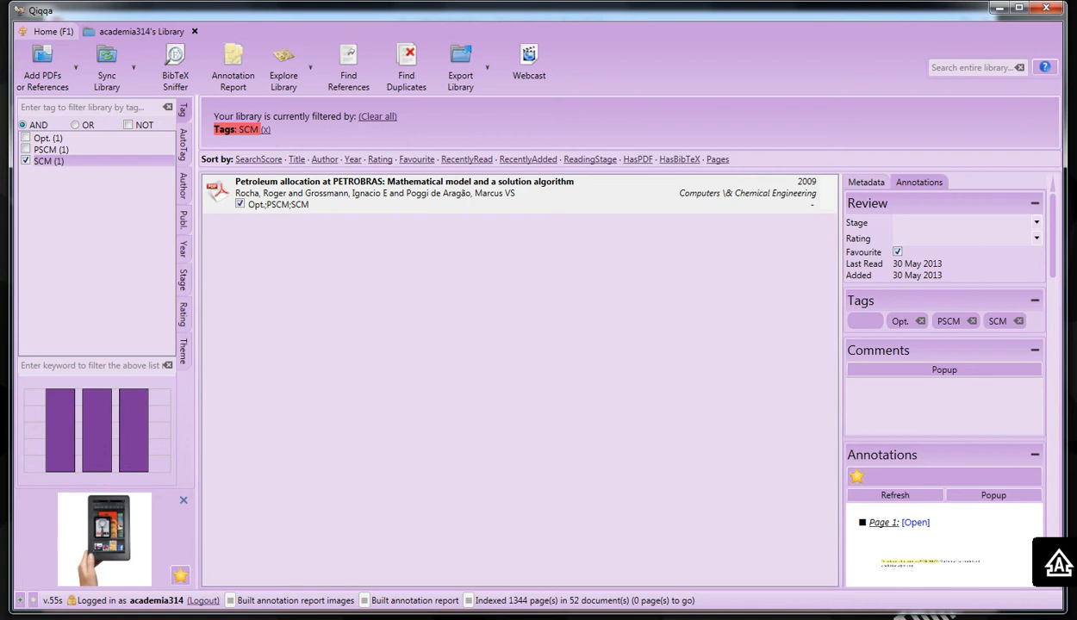
Examine the paper's comments section and its list of page annotations
left_click(943, 402)
scroll(943, 401, "down", 4)
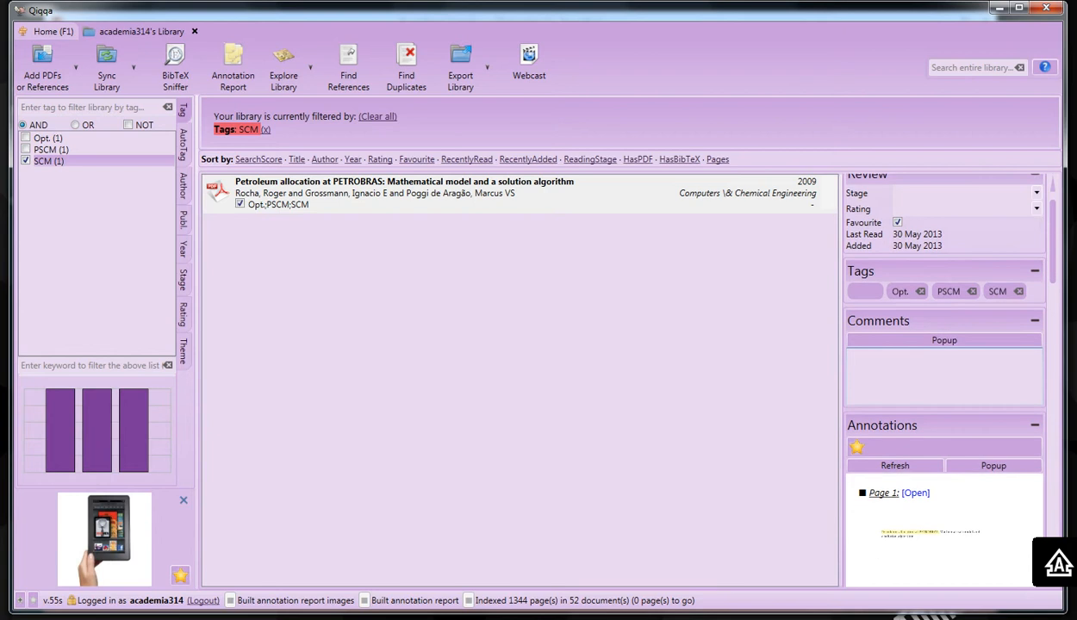
scroll(943, 379, "down", 1)
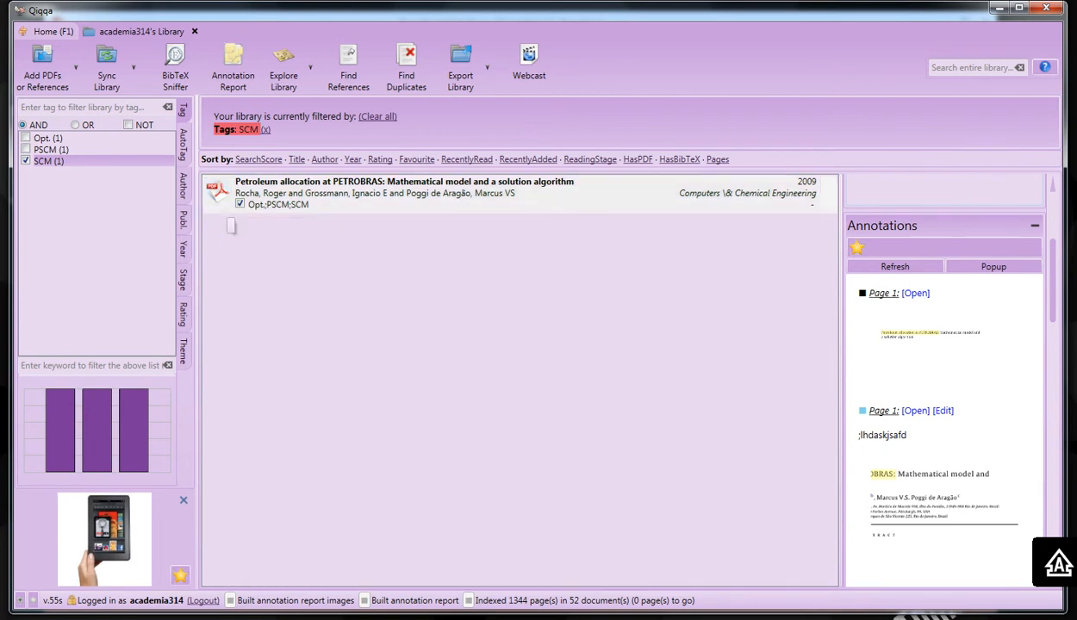
scroll(945, 379, "down", 8)
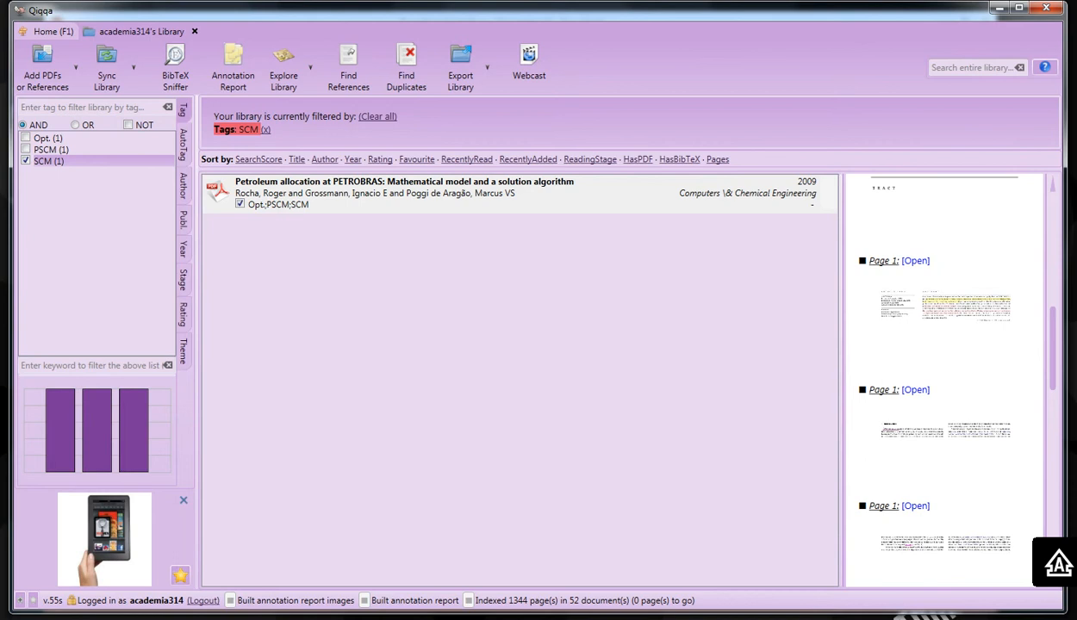
scroll(945, 379, "down", 2)
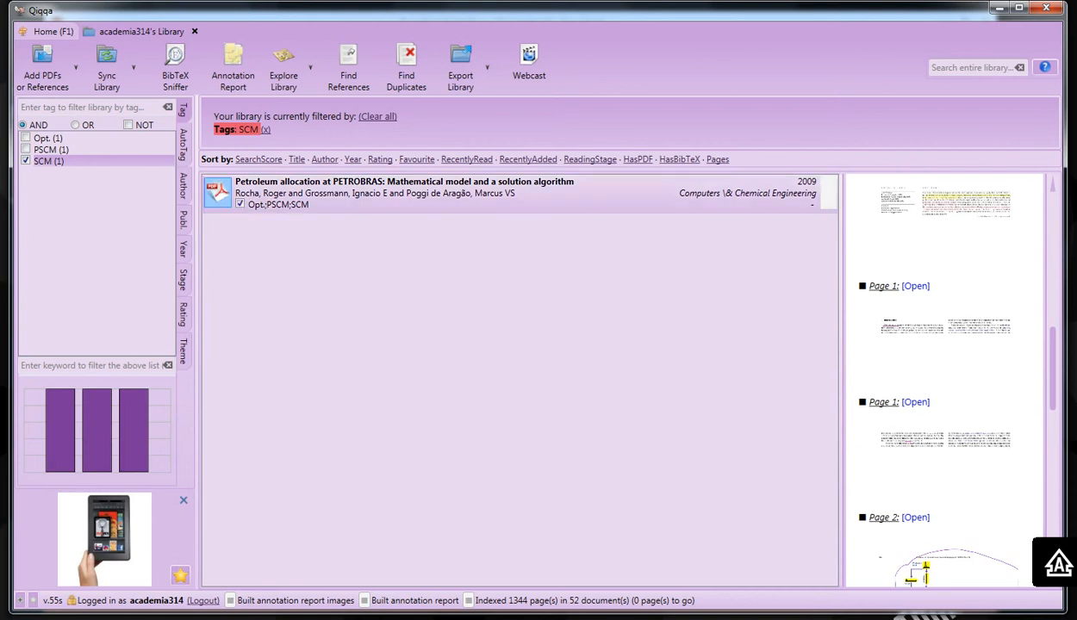
Open the "Petroleum allocation at PETROBRAS" paper and go to page 3
left_click(217, 190)
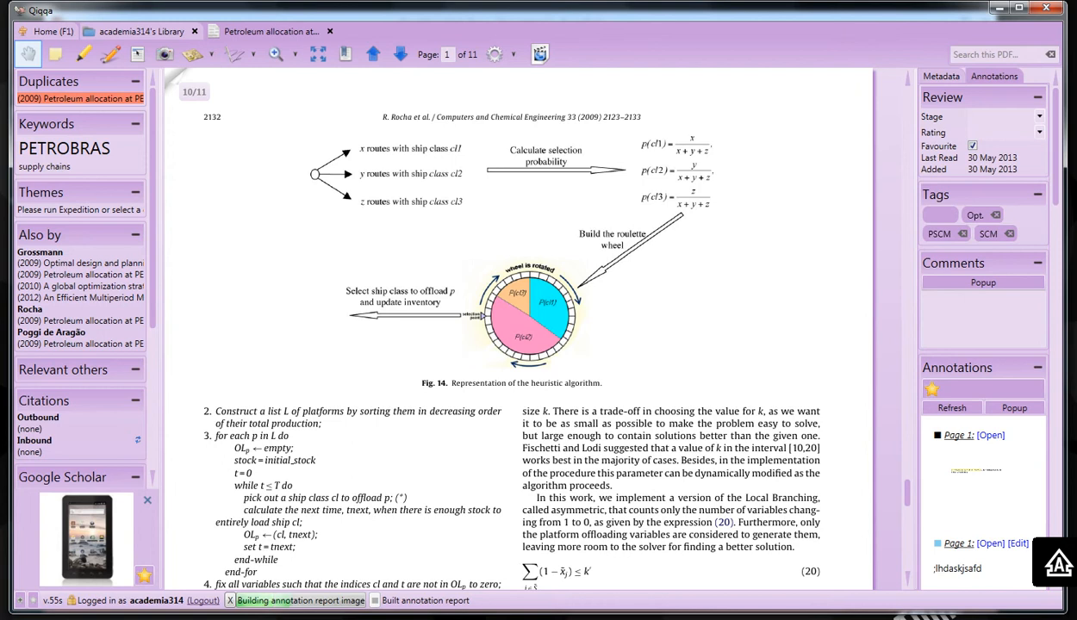
left_click(447, 55)
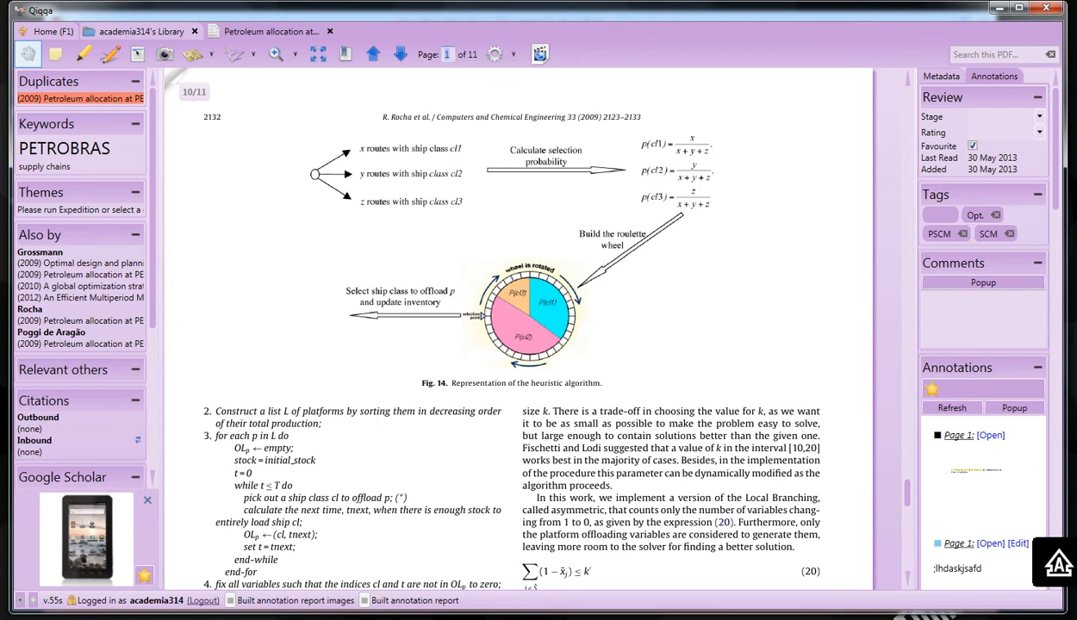
type("3")
key("Return")
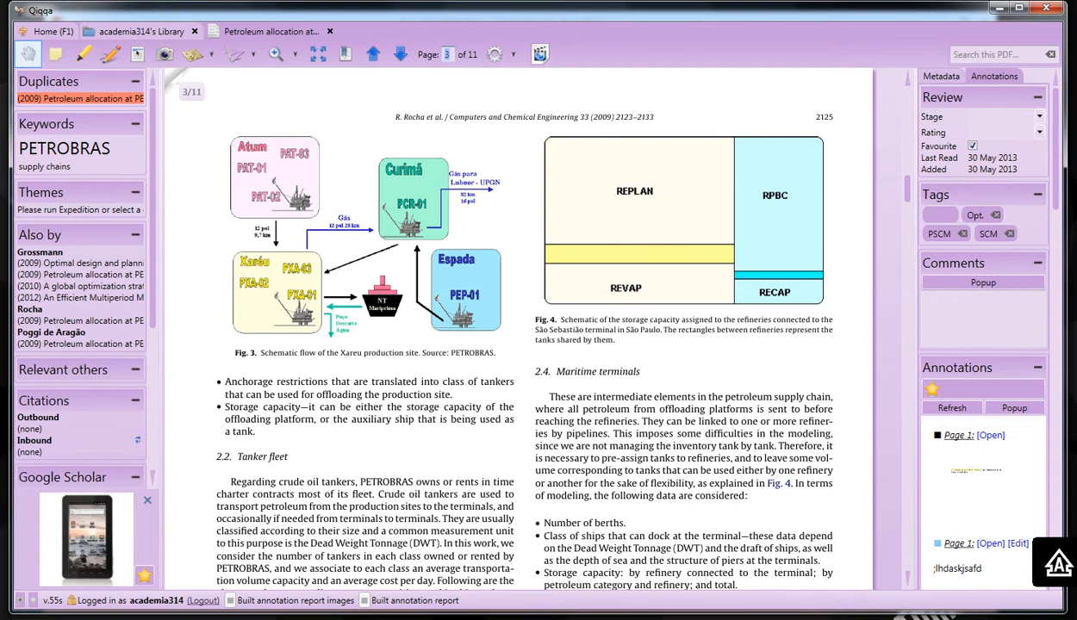
Look over the figures and ink markings around pages 2 and 3 and close the paper
scroll(517, 344, "down", 3)
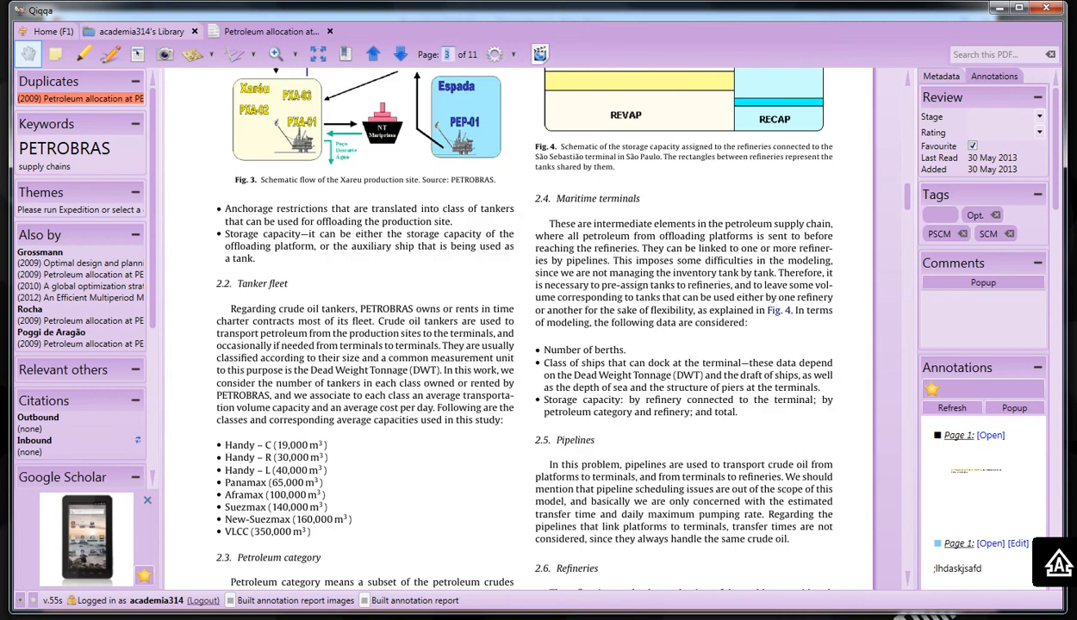
scroll(517, 345, "up", 4)
scroll(517, 344, "up", 5)
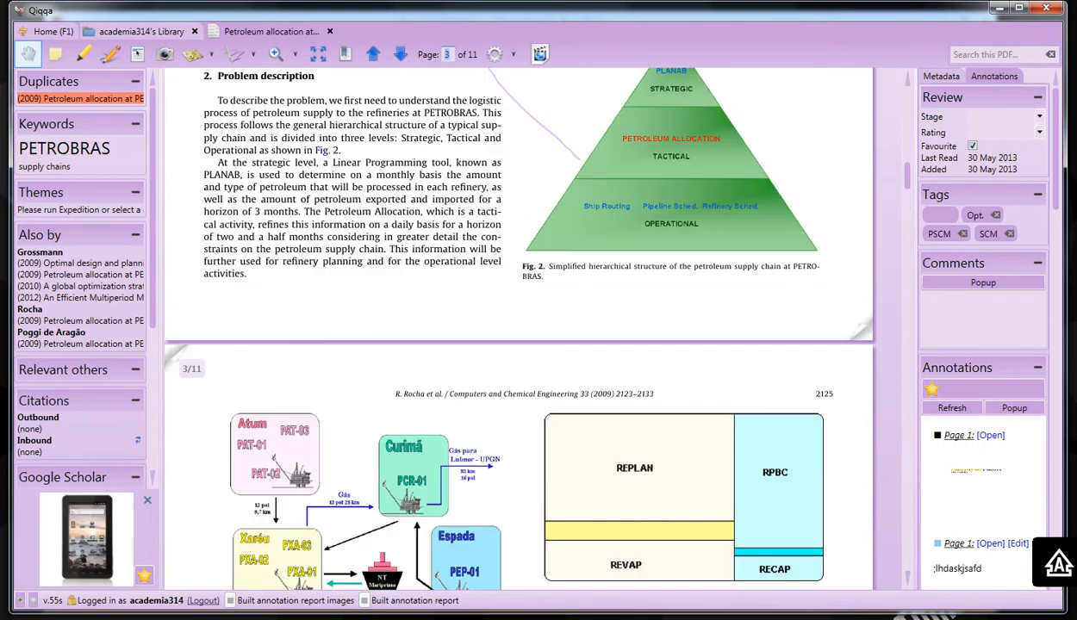
left_click(329, 31)
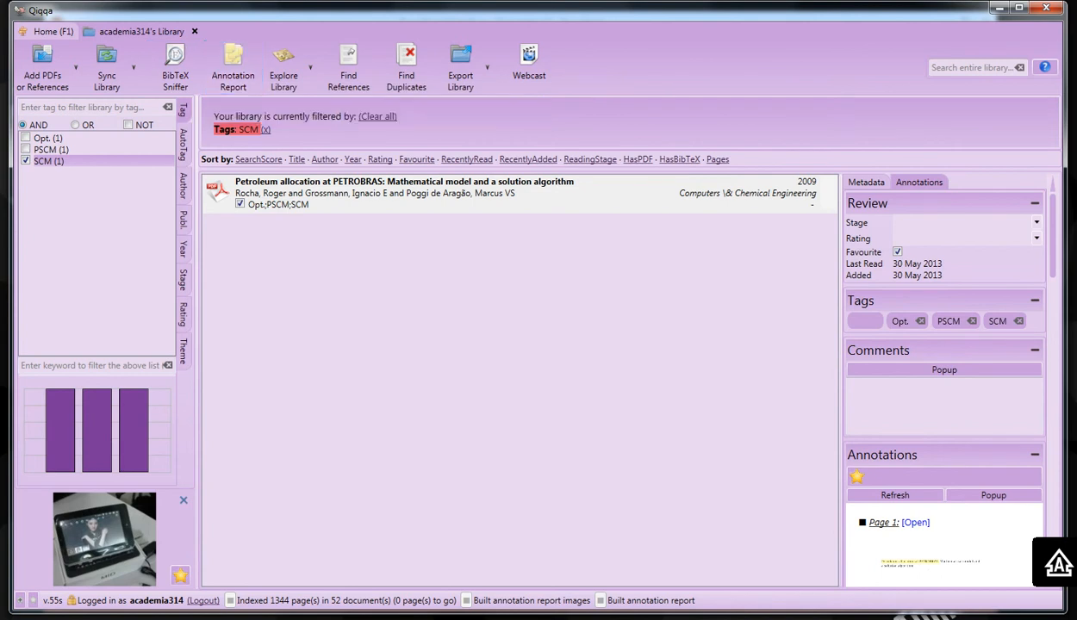
Clear the SCM filter and select both "Petroleum allocation at PETROBRAS" entries and the "multi-attribute Systemic Risk Index" paper
left_click(240, 205)
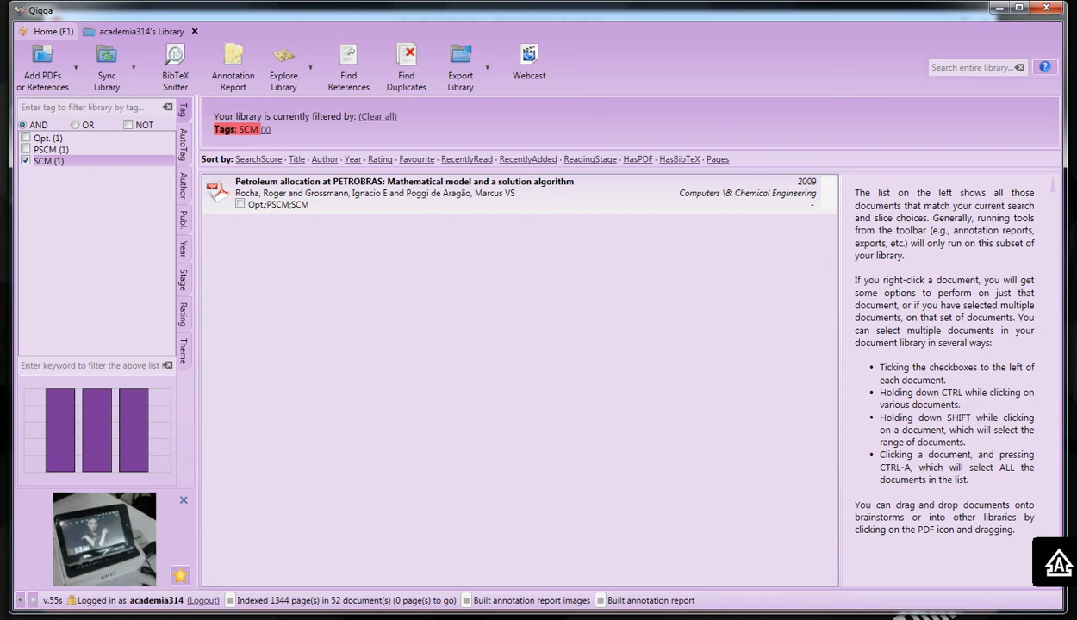
left_click(377, 117)
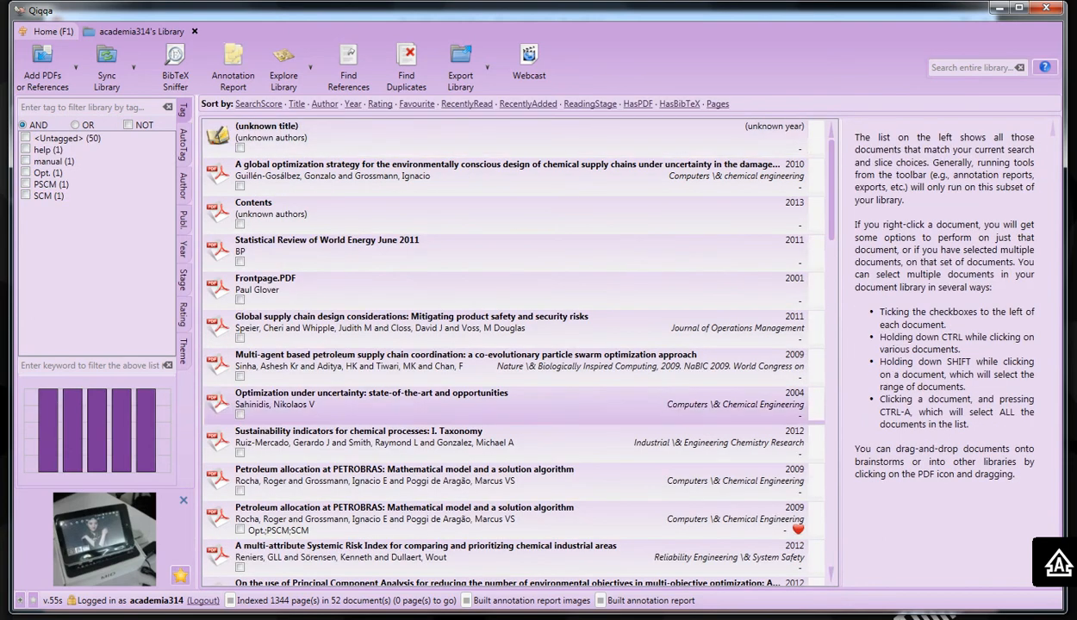
scroll(508, 399, "down", 2)
left_click(240, 300)
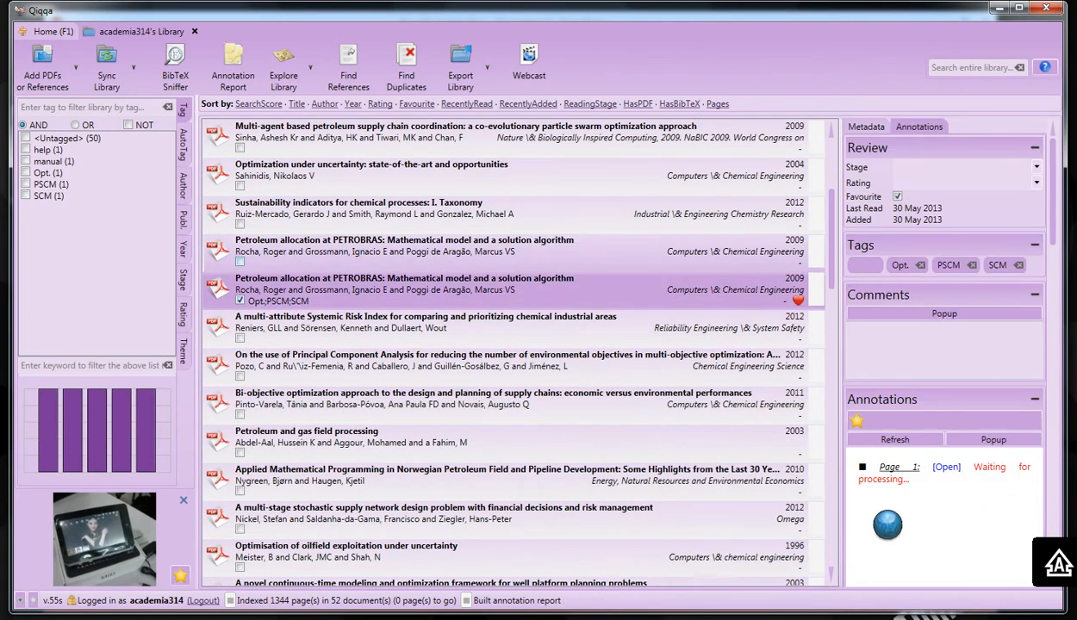
left_click(241, 262)
left_click(241, 337)
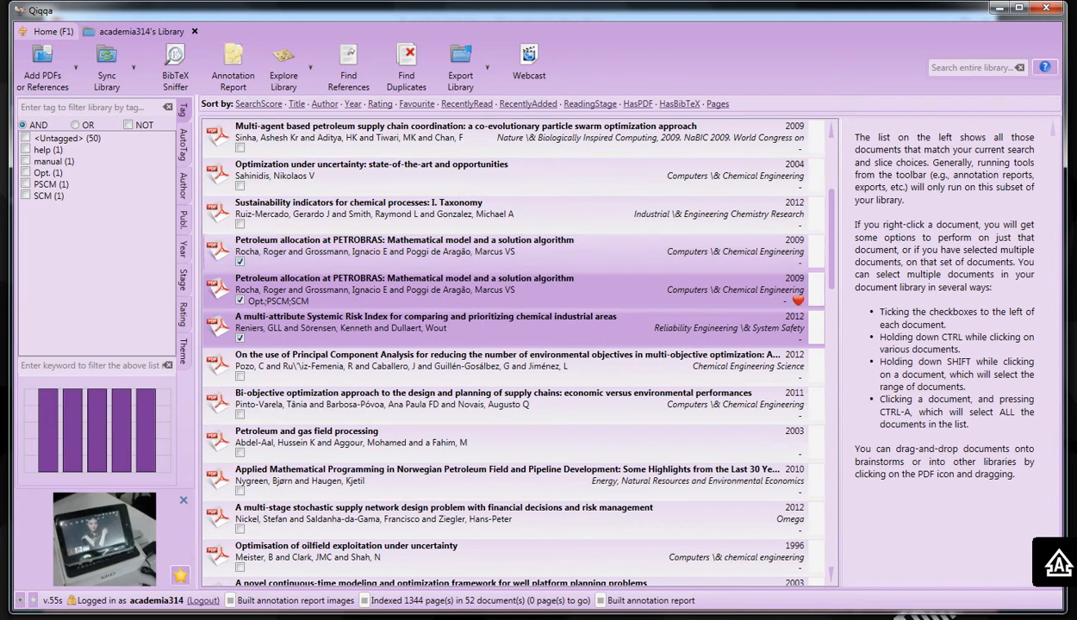
Deselect the three papers, then filter the library by the SCM tag and select the matching paper
left_click(240, 262)
left_click(241, 300)
left_click(240, 337)
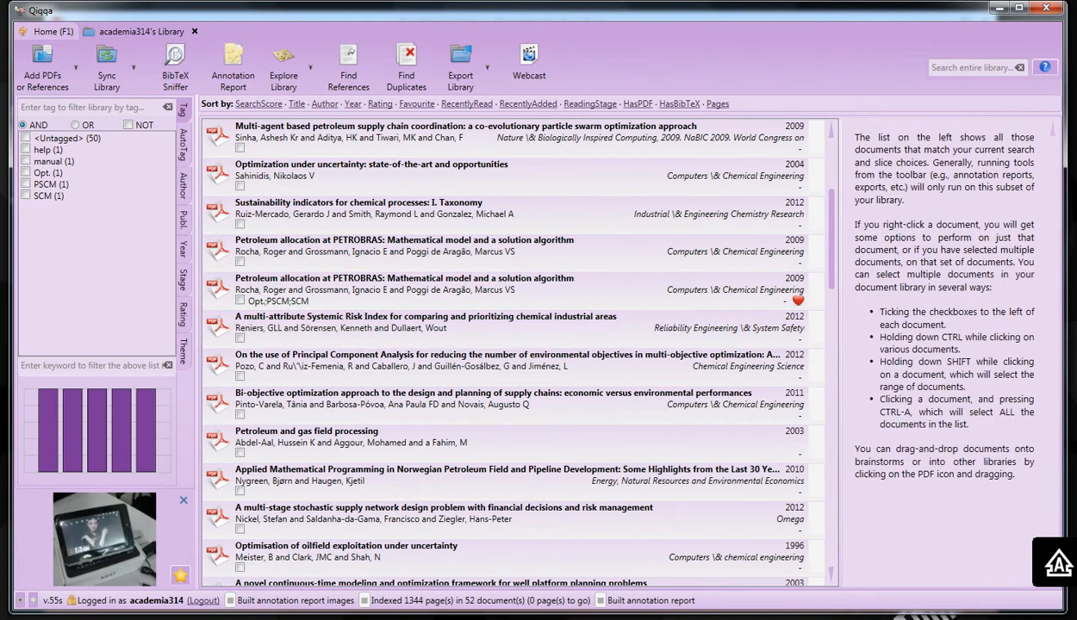
left_click(47, 196)
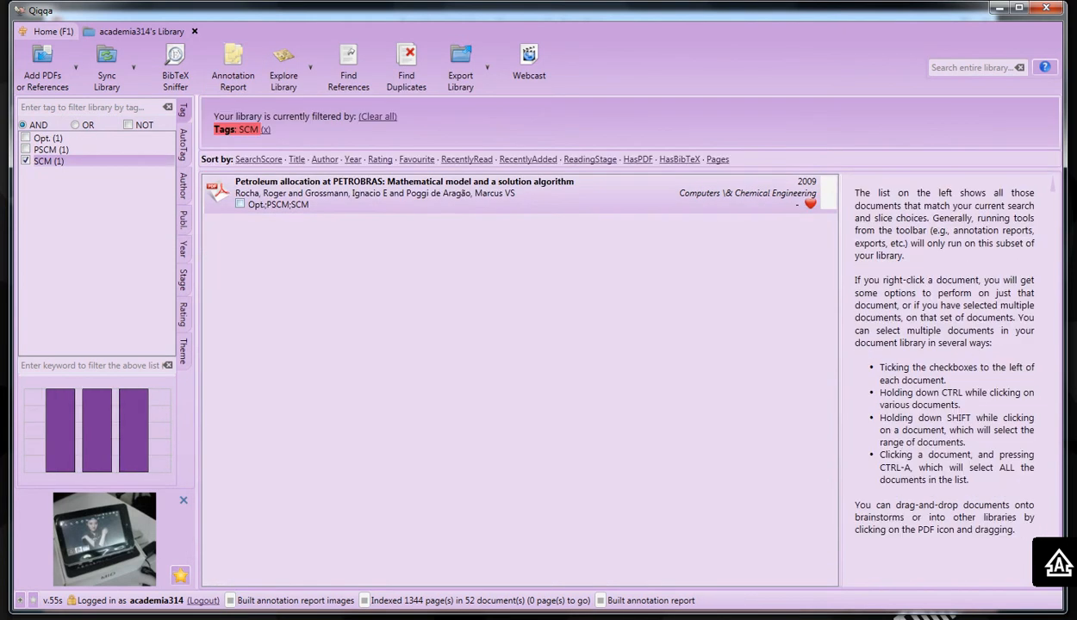
left_click(241, 204)
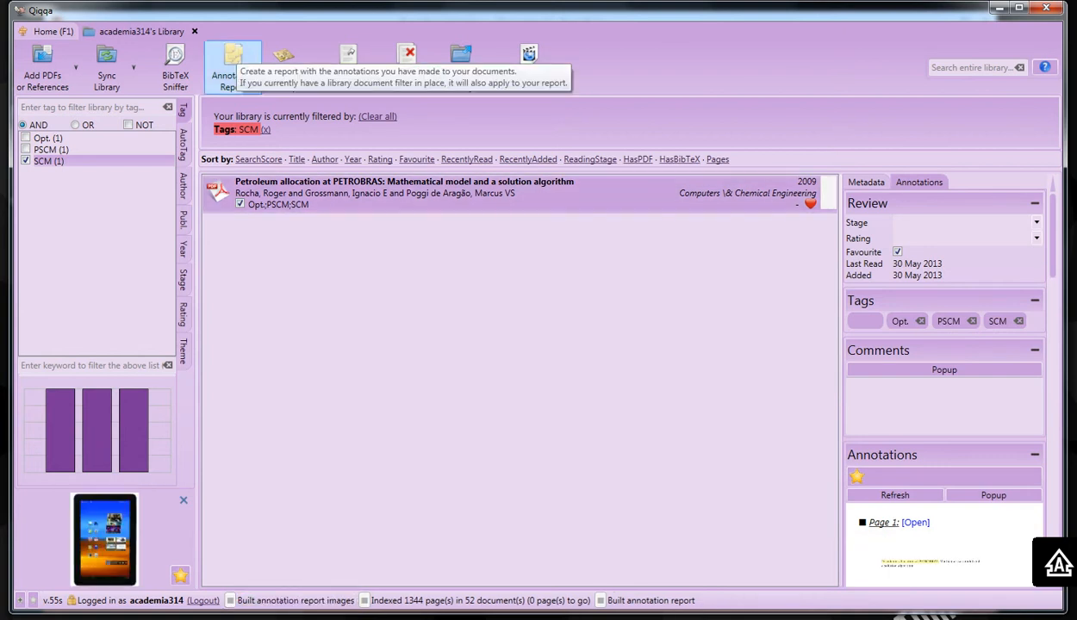
Generate an annotation report for the filtered paper with its comments and abstract included
left_click(232, 65)
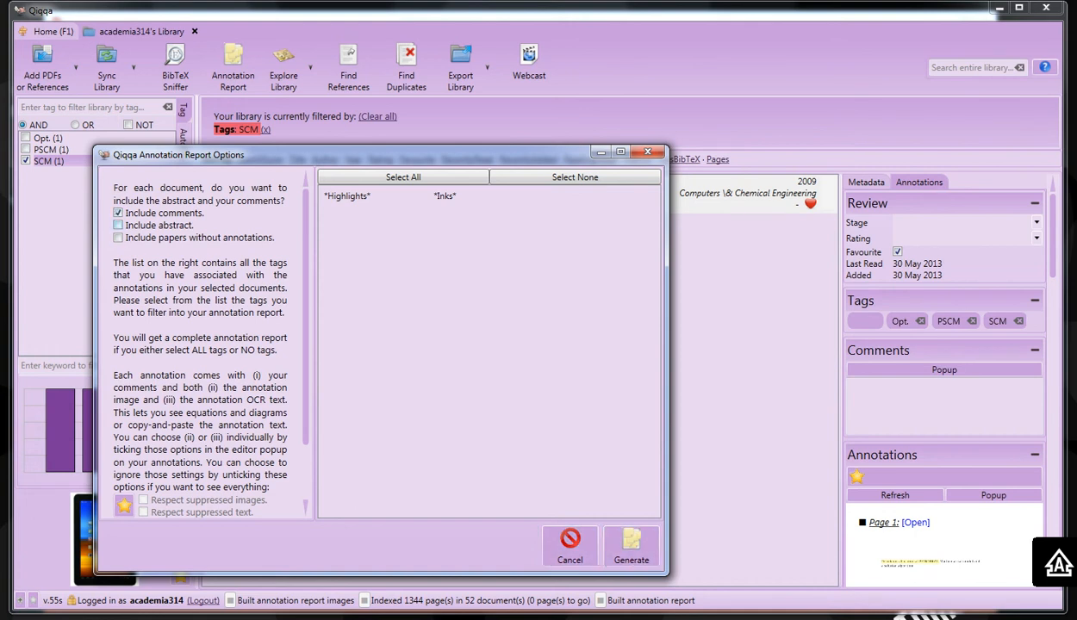
left_click(118, 226)
left_click(630, 544)
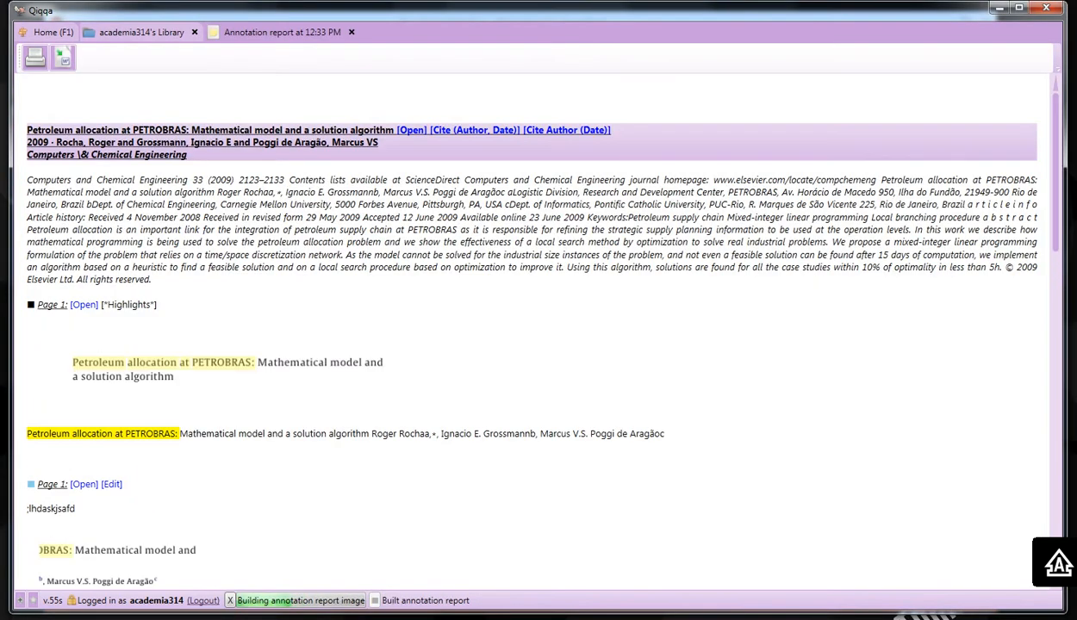
Look through the report's abstract, highlights and ink annotations, check the Word export option, and close the report
scroll(530, 328, "down", 5)
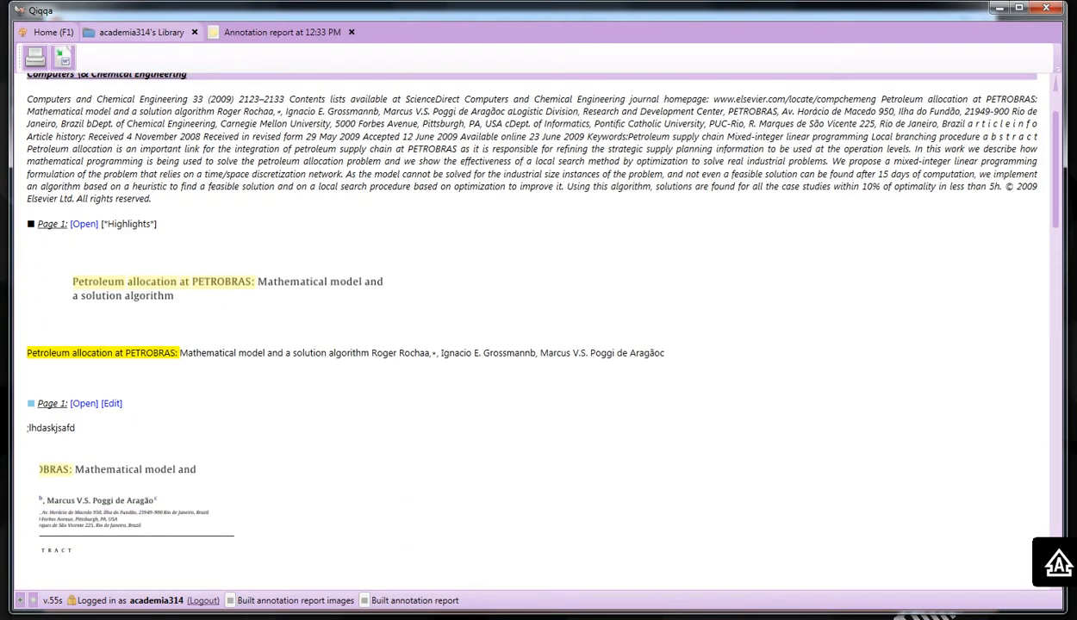
scroll(530, 315, "down", 5)
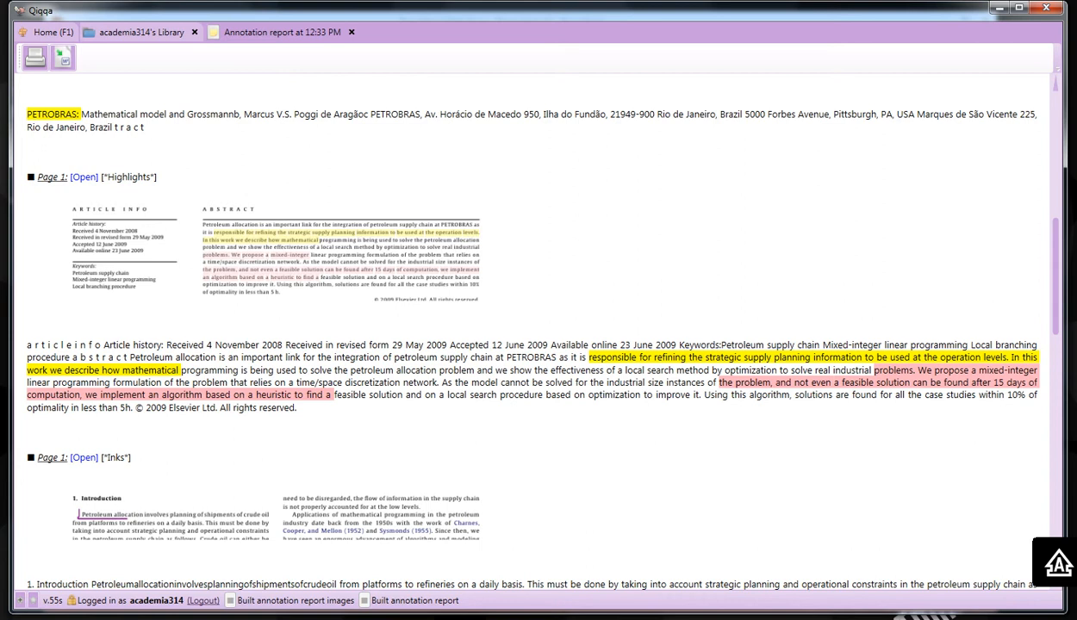
scroll(530, 331, "down", 5)
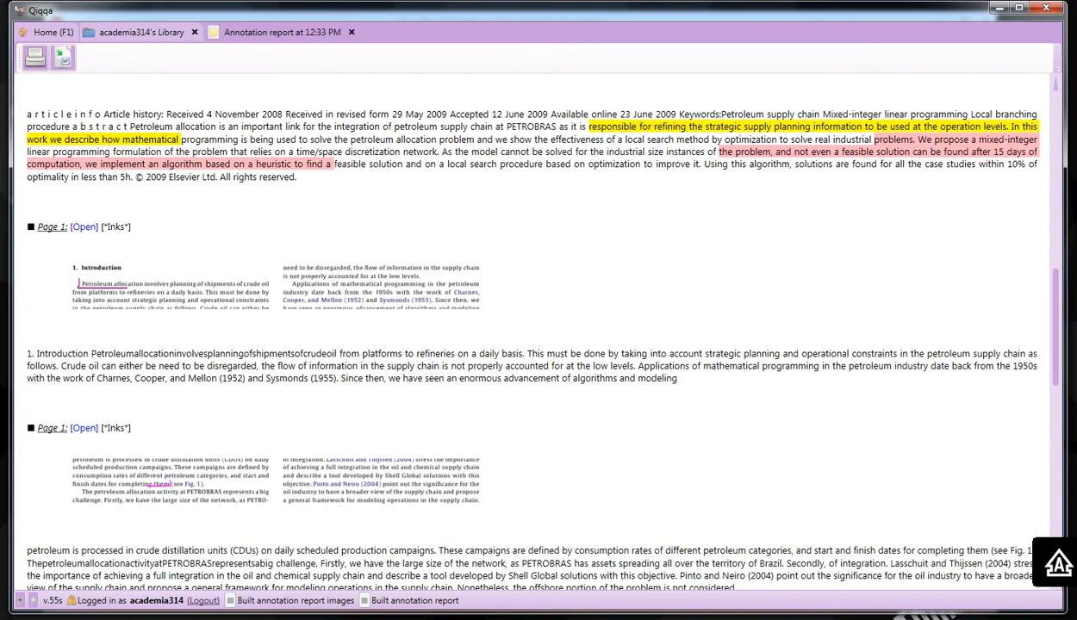
scroll(530, 331, "down", 2)
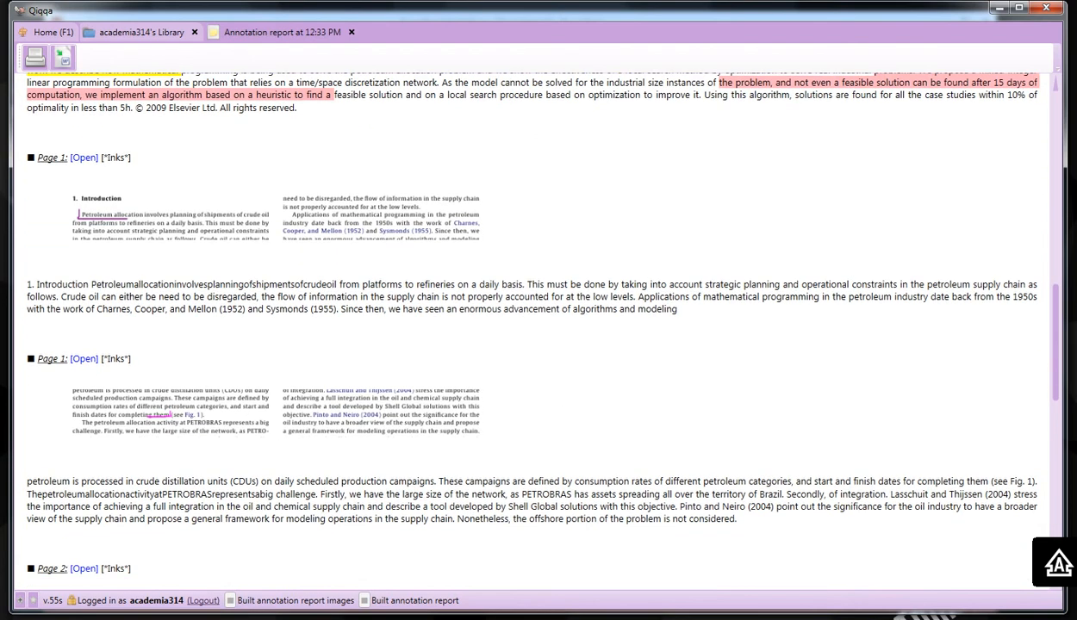
scroll(530, 331, "down", 9)
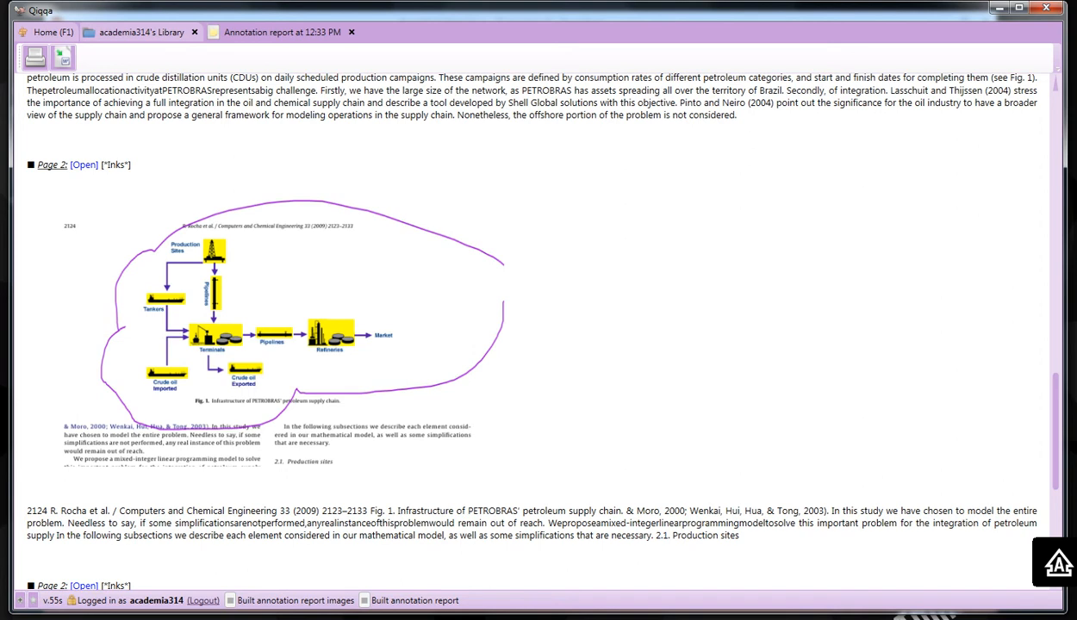
scroll(530, 331, "up", 15)
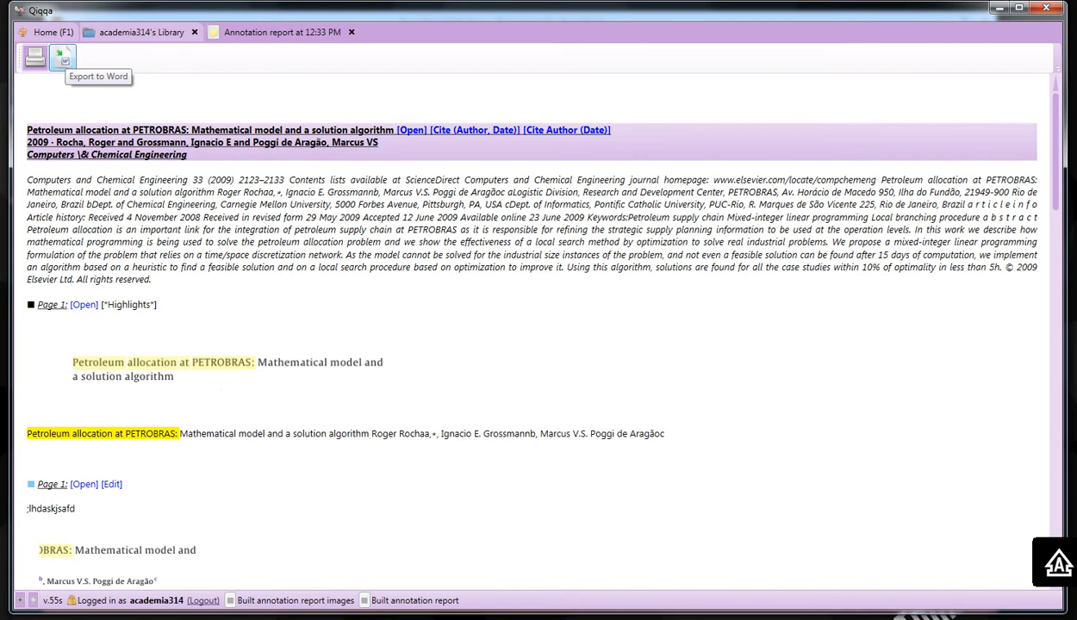
left_click(62, 59)
left_click(351, 32)
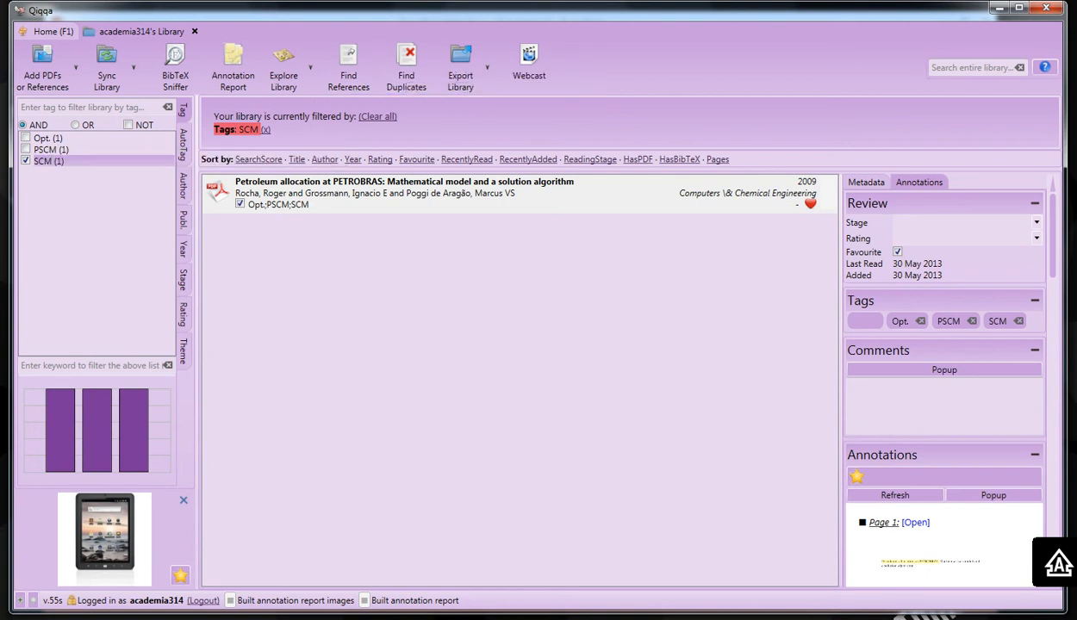
Clear the SCM tag filter and search the whole library for duplicate documents
left_click(378, 116)
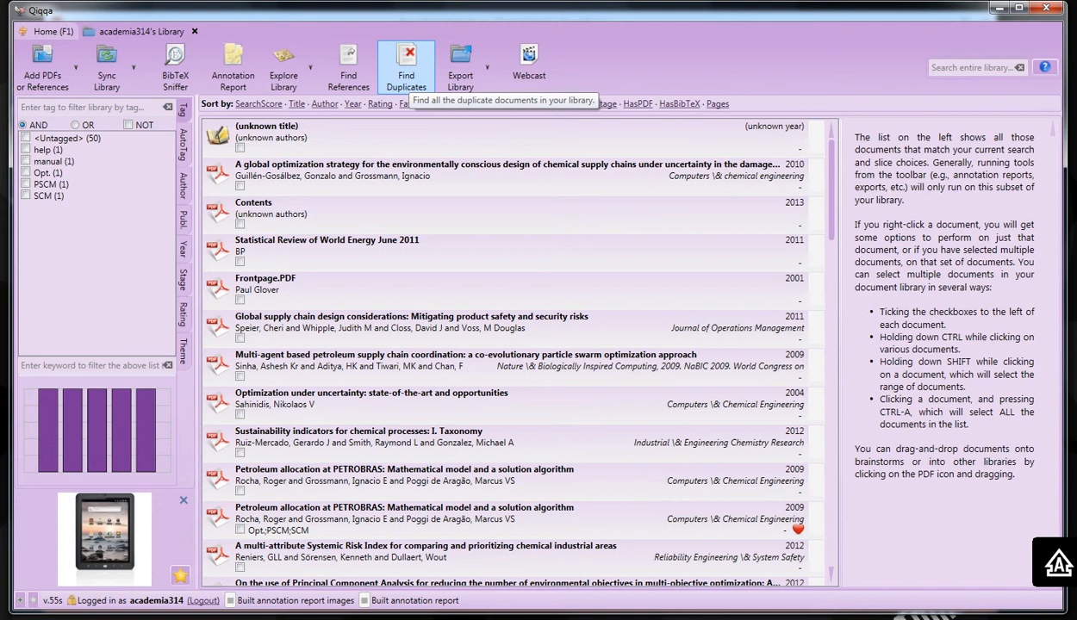
left_click(405, 69)
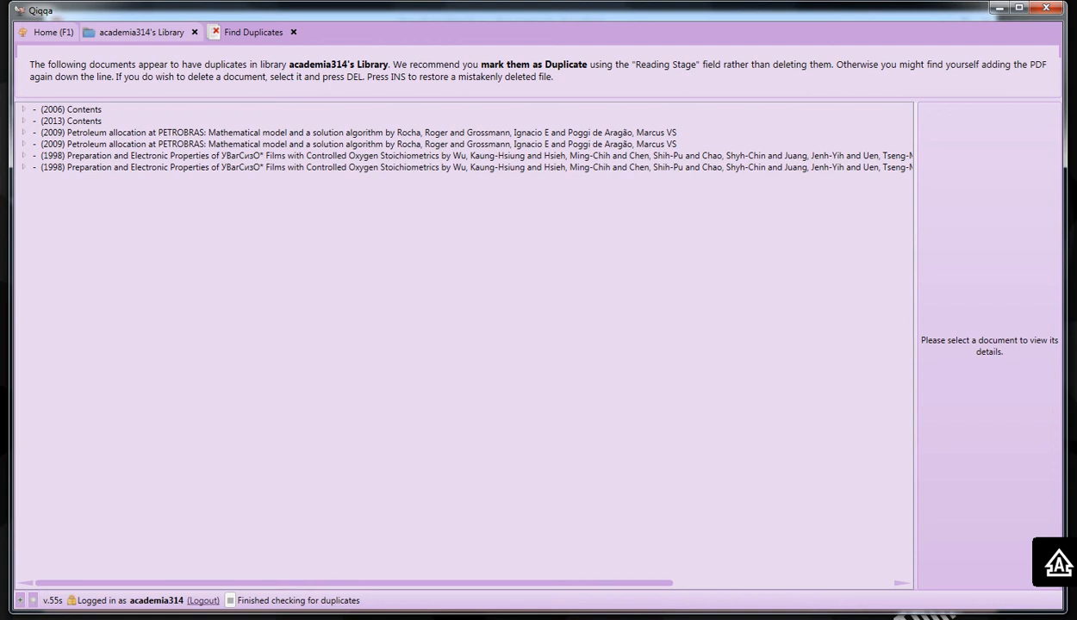
Select the 2013 "Contents" entry among the duplicates and open its document for viewing
left_click(84, 122)
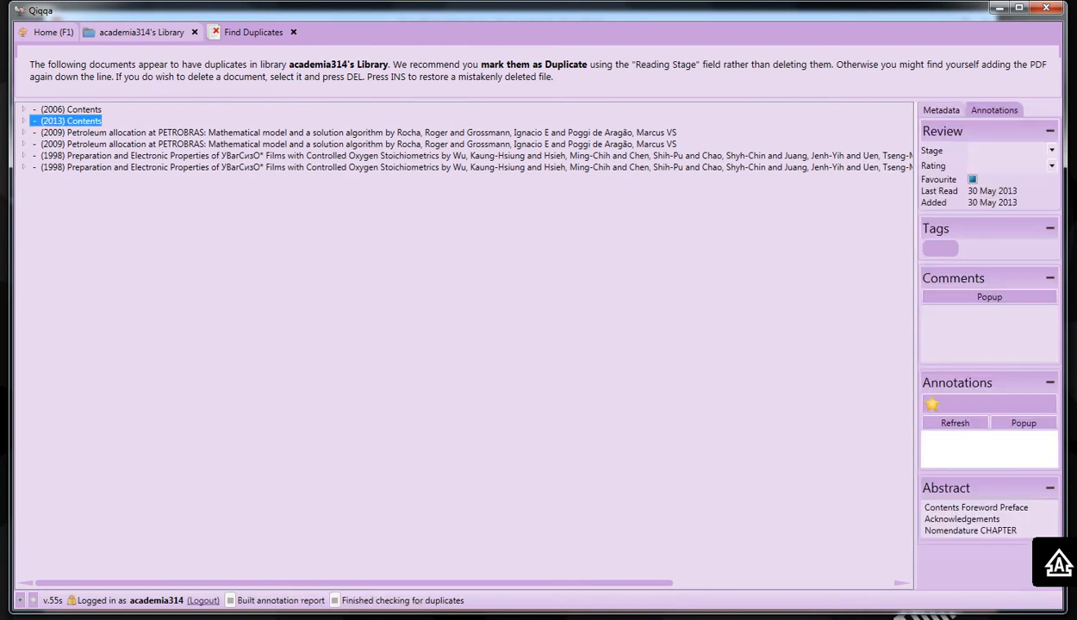
right_click(84, 121)
left_click(161, 402)
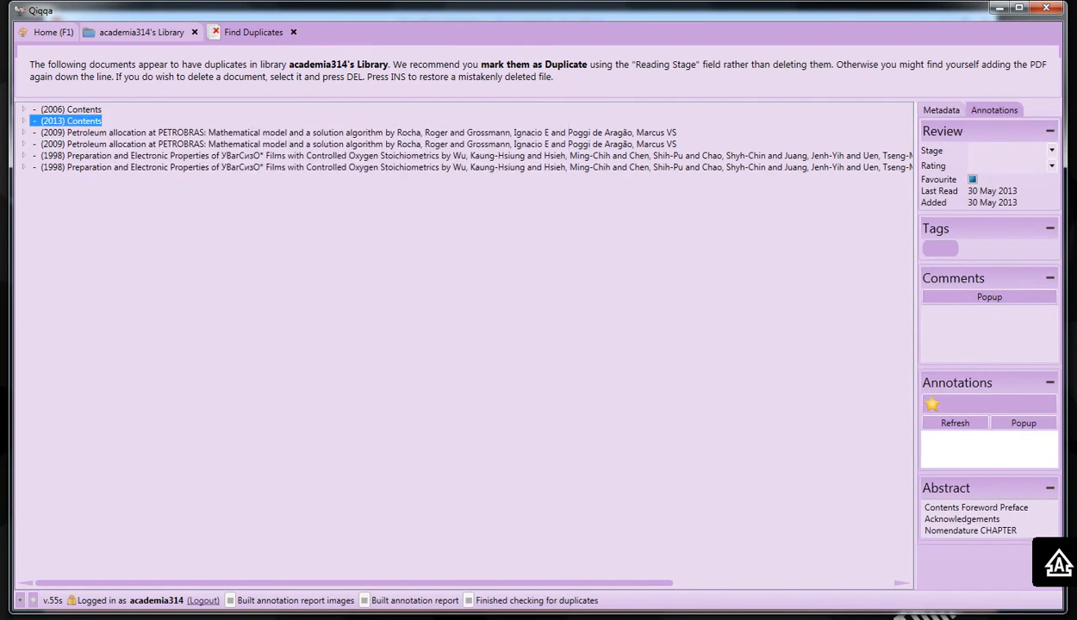
right_click(69, 119)
left_click(115, 131)
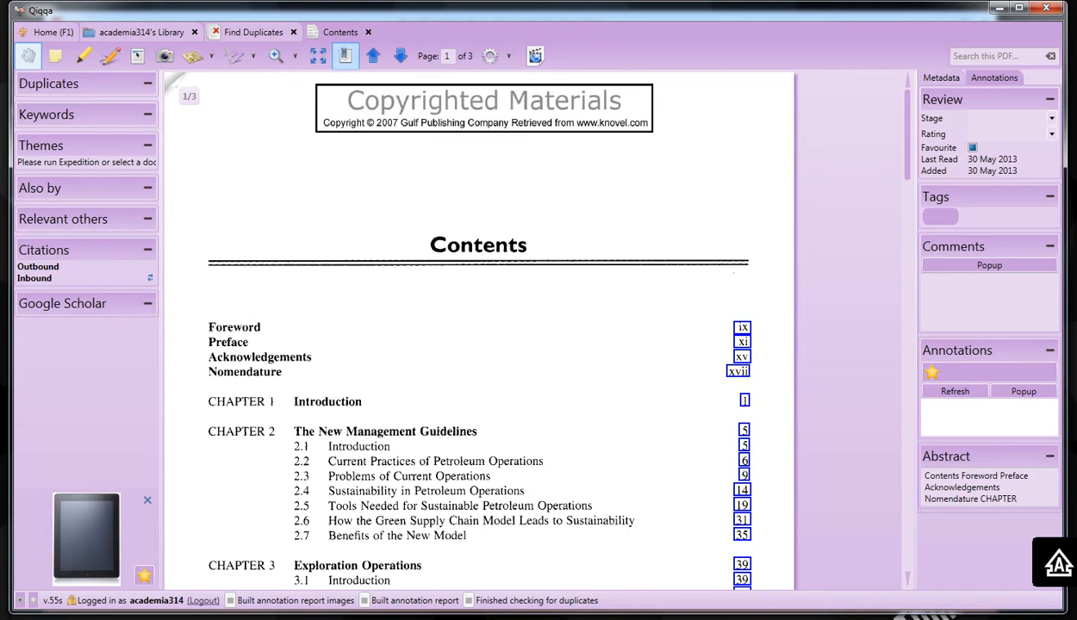
Open the 2006 "Contents" entry from the duplicates list, look through its pages, and close both Contents documents
left_click(253, 32)
left_click(71, 110)
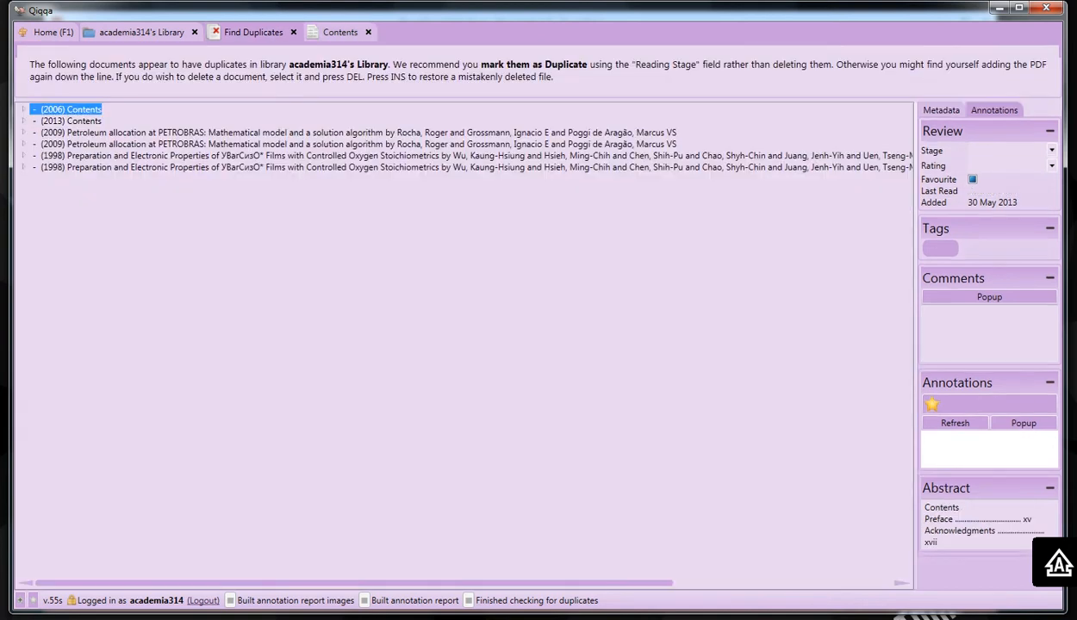
right_click(87, 109)
left_click(121, 116)
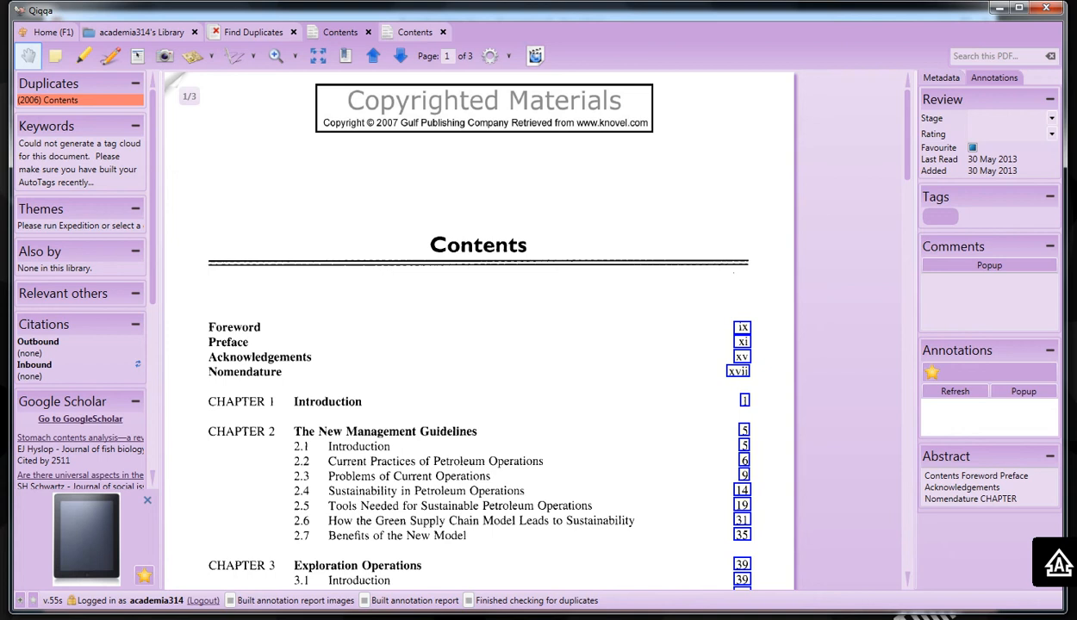
scroll(478, 331, "down", 3)
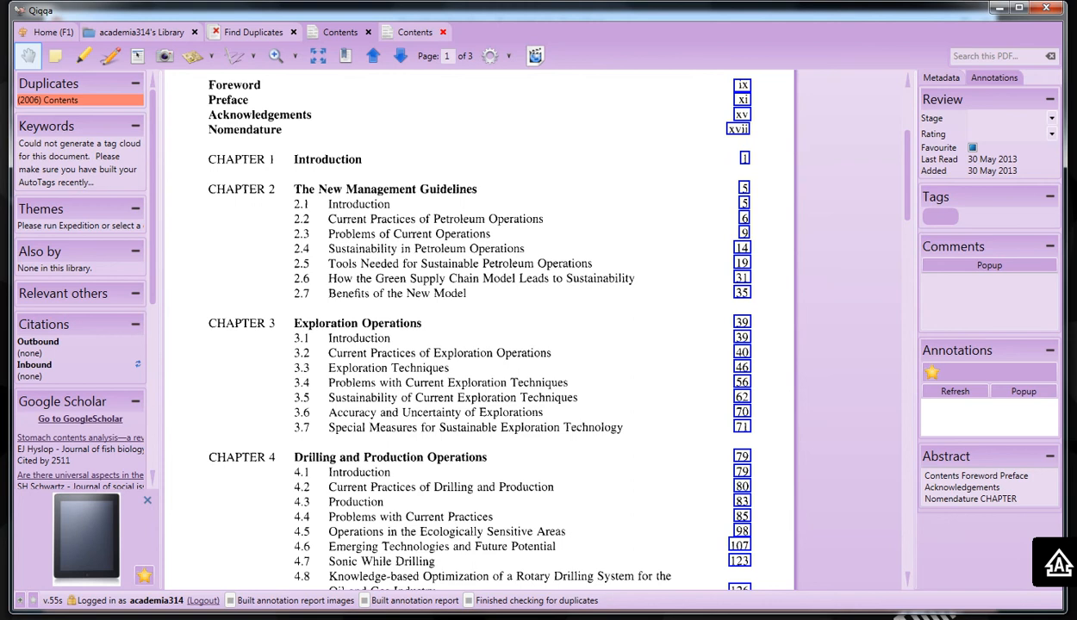
left_click(443, 32)
left_click(368, 31)
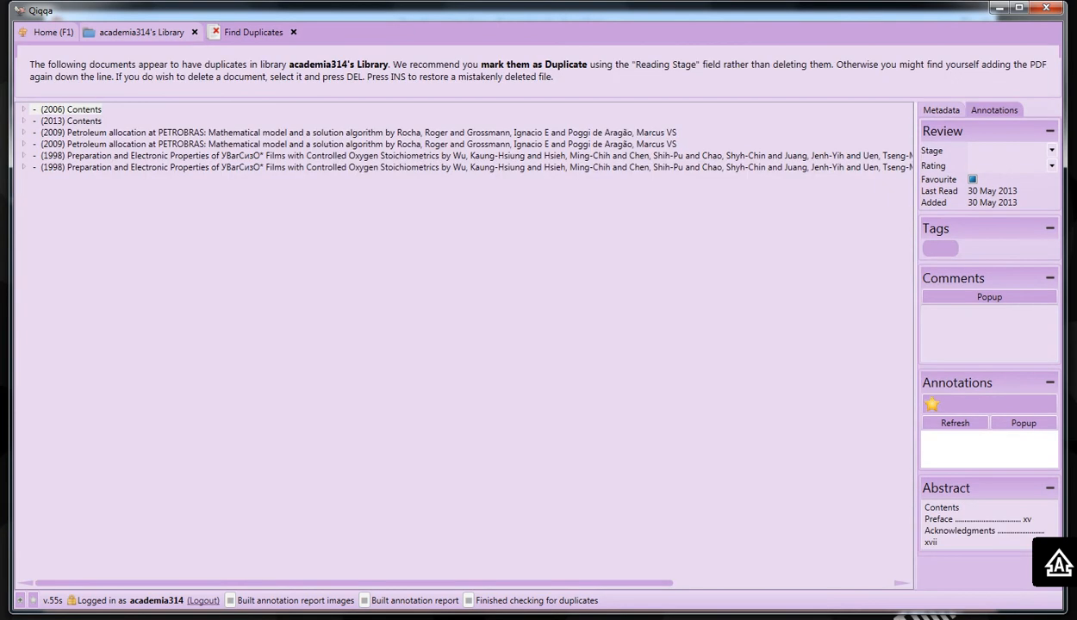
Open both 2009 "Petroleum allocation at PETROBRAS" entries from the duplicates list for viewing
left_click(99, 133)
right_click(101, 134)
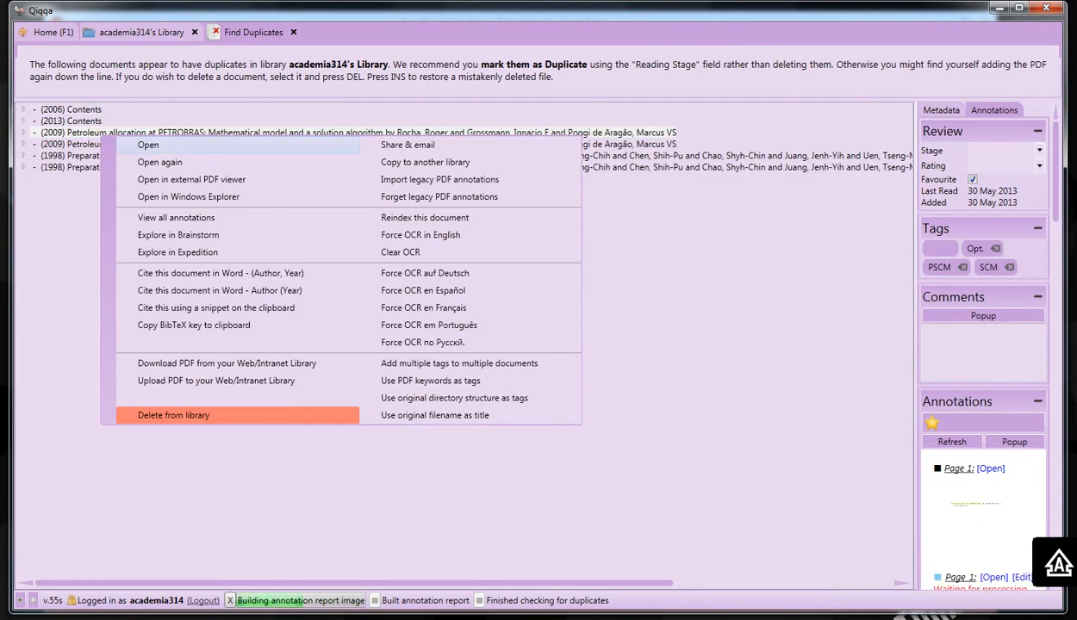
left_click(151, 145)
left_click(252, 32)
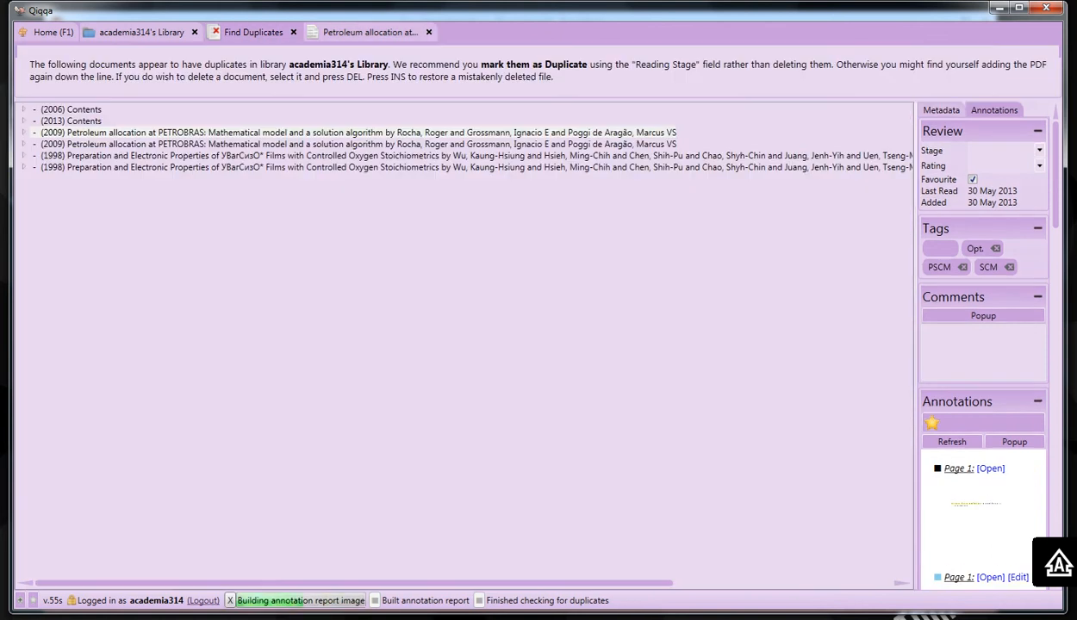
left_click(162, 143)
right_click(164, 145)
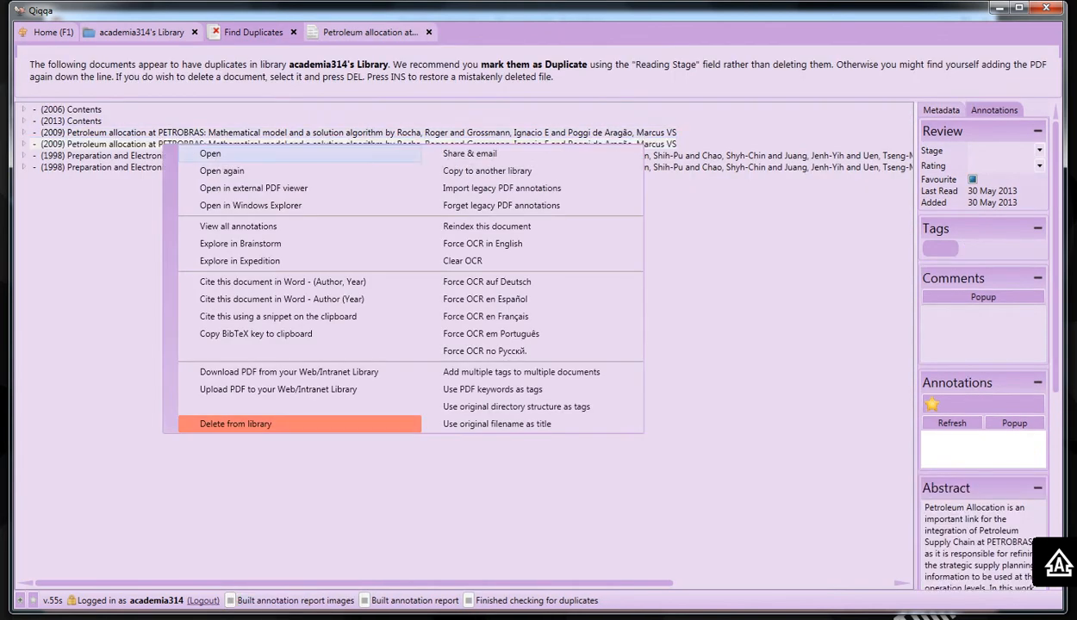
left_click(210, 154)
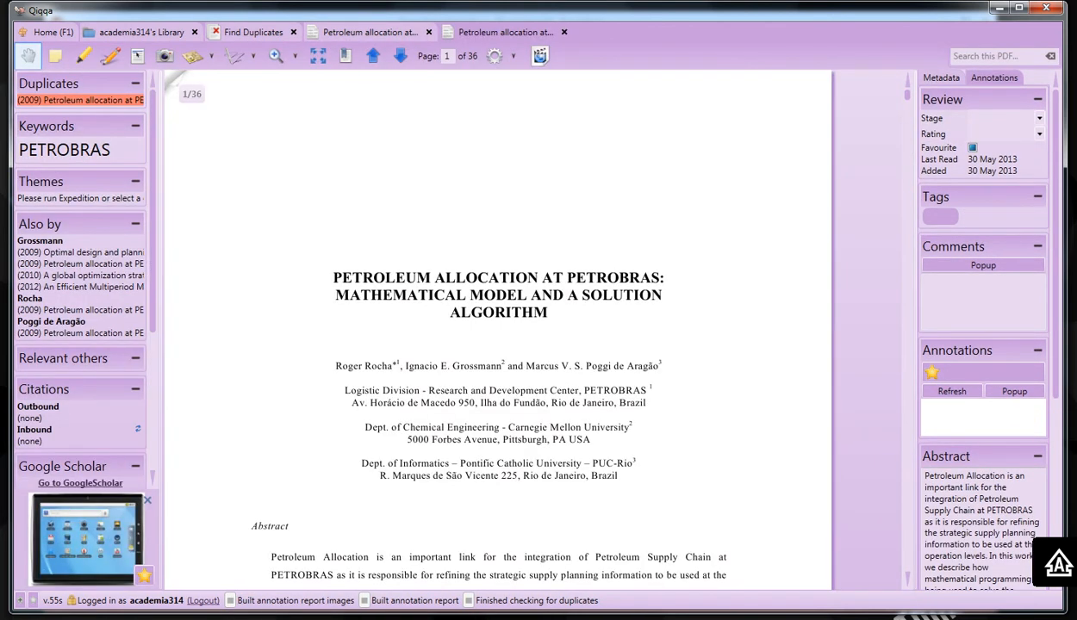
Compare the two PETROBRAS paper versions, and close both documents and the duplicates list
left_click(370, 32)
left_click(505, 32)
left_click(370, 32)
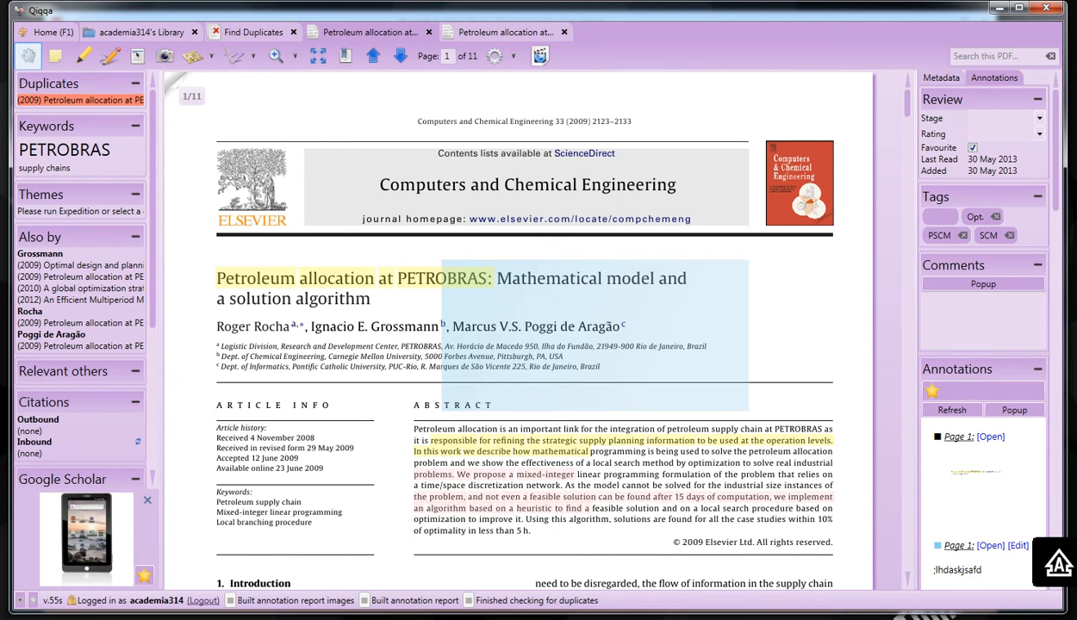
left_click(505, 32)
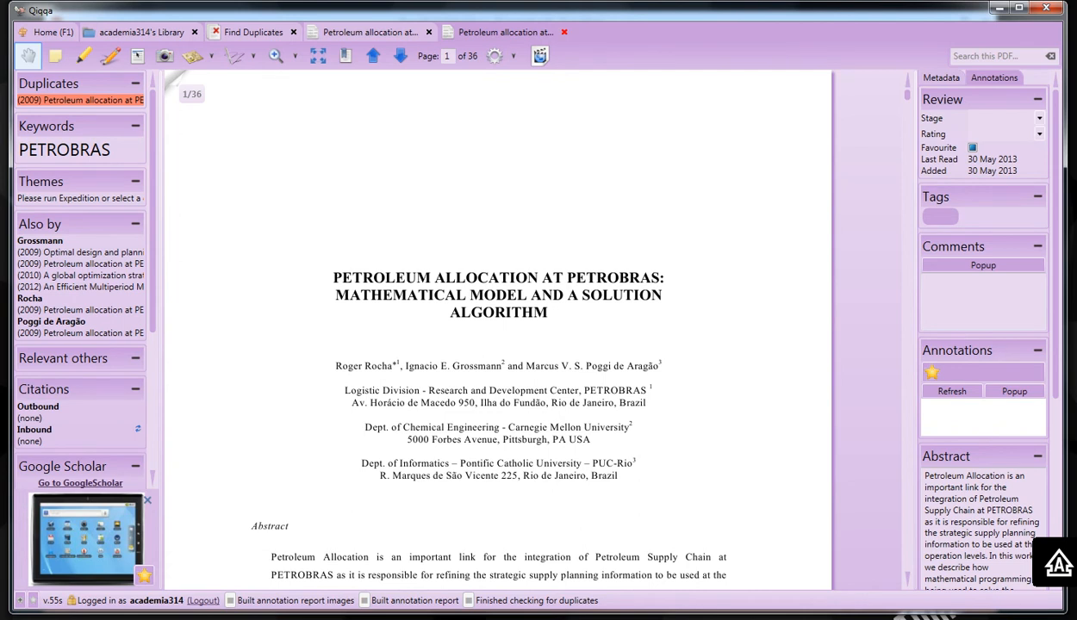
left_click(565, 32)
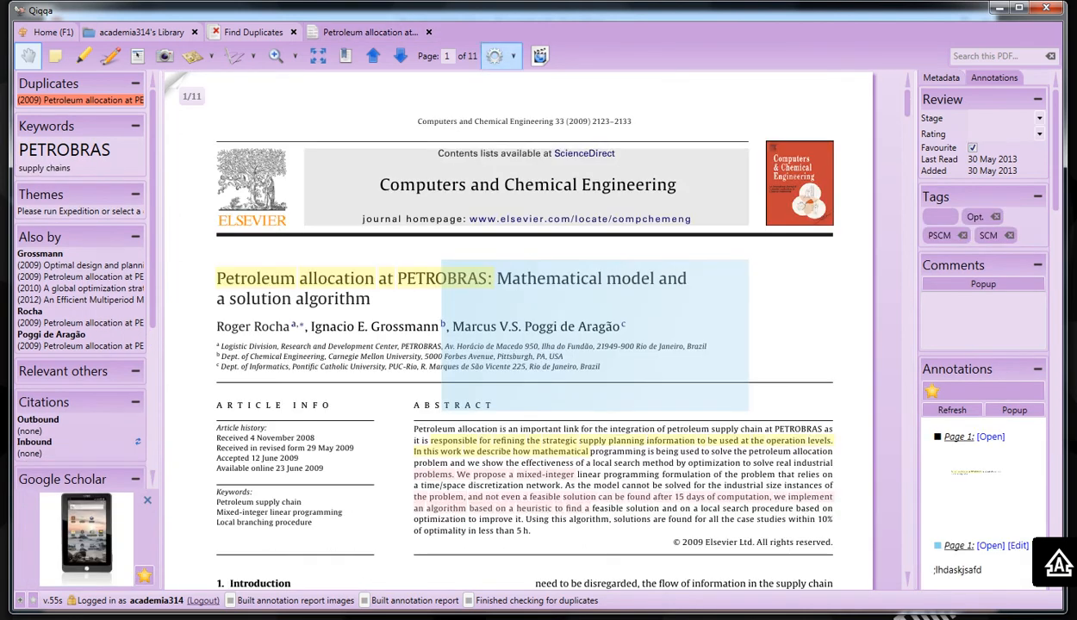
left_click(429, 32)
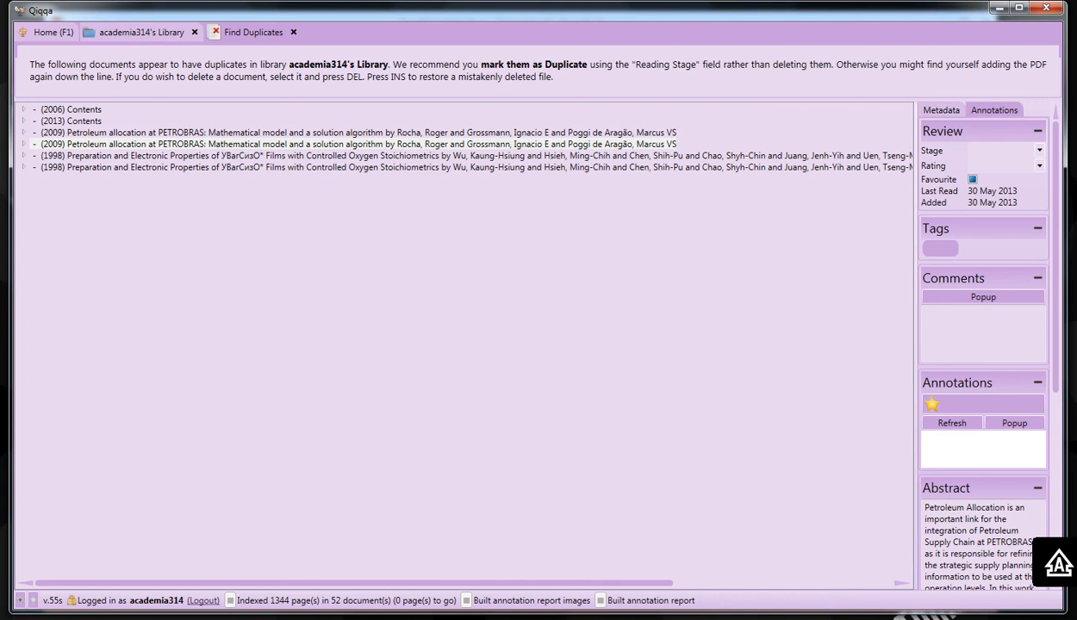
left_click(294, 32)
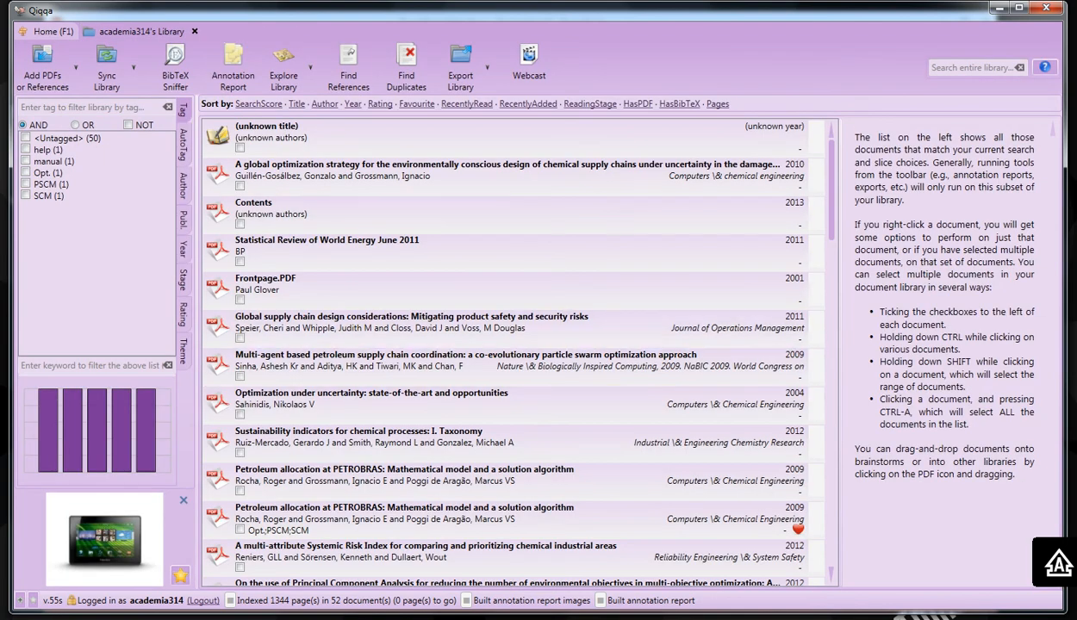
Review the library's export options, including BibTeX and Word XML references, and leave without exporting
left_click(461, 64)
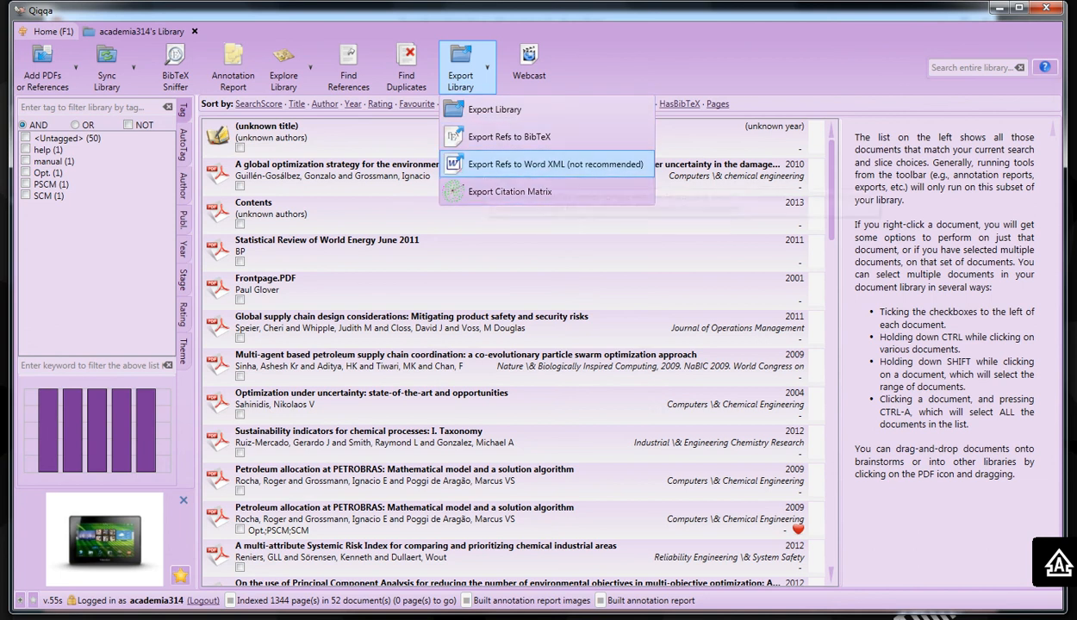
key("Escape")
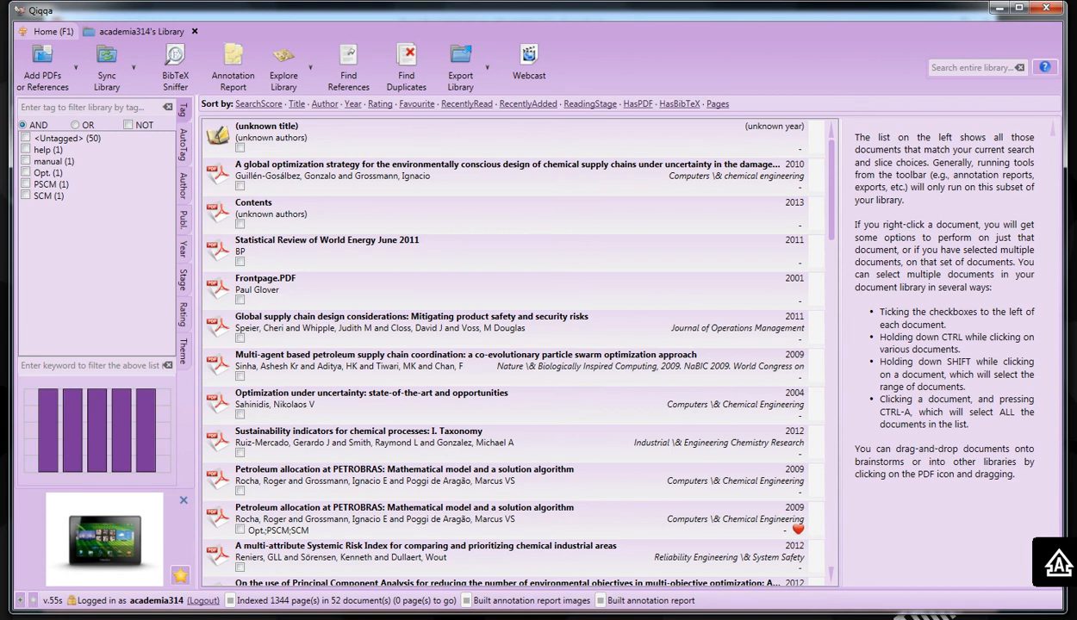
key("alt+Tab")
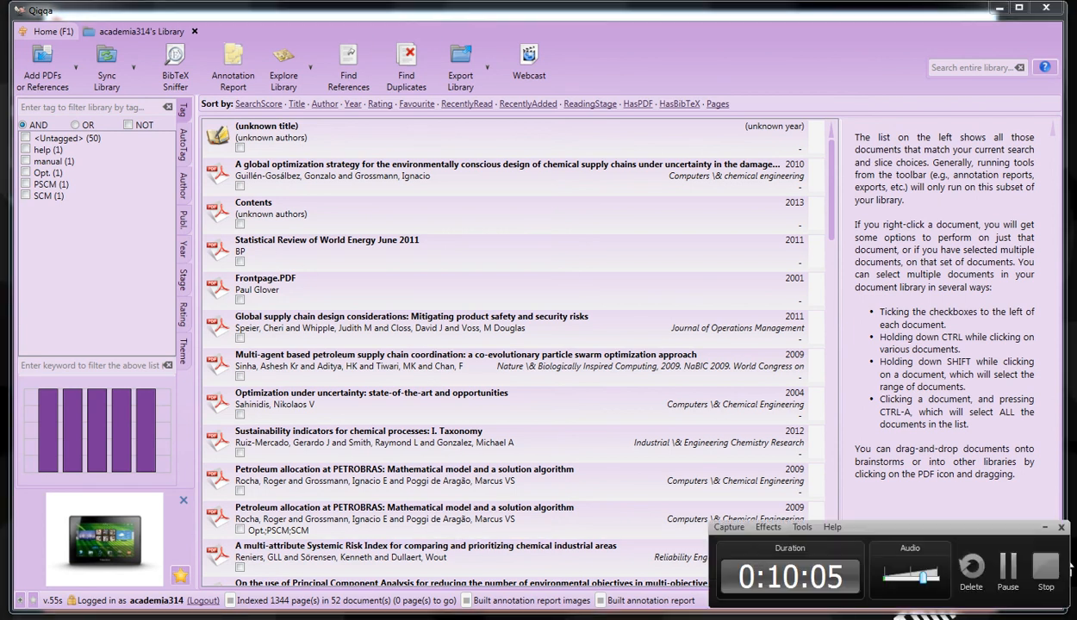